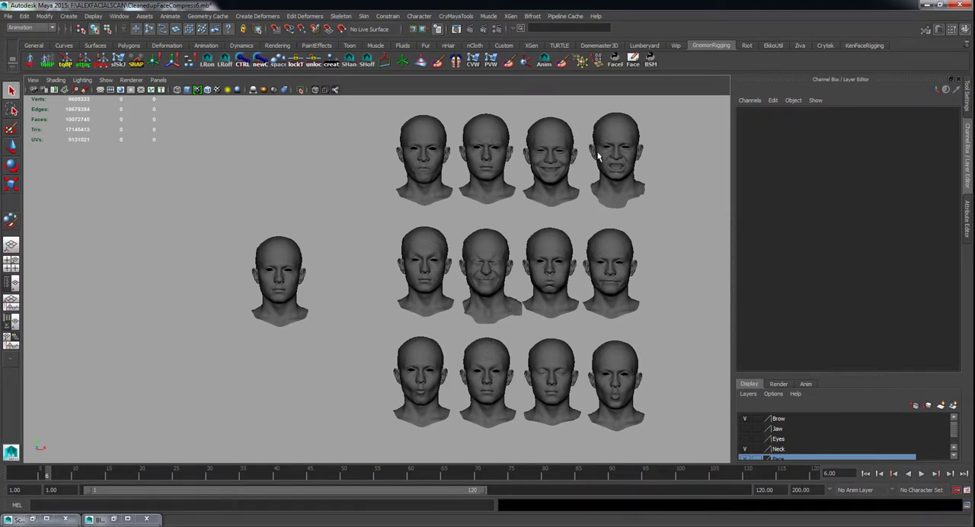
# Create a blend shape on the separate neutral base head using the twelve expression heads as targets.
pyautogui.moveTo(424, 323)
pyautogui.keyDown('alt'); pyautogui.mouseDown(button='right')
pyautogui.moveTo(471, 326)
pyautogui.moveTo(434, 311)
pyautogui.mouseUp(button='right'); pyautogui.keyUp('alt')
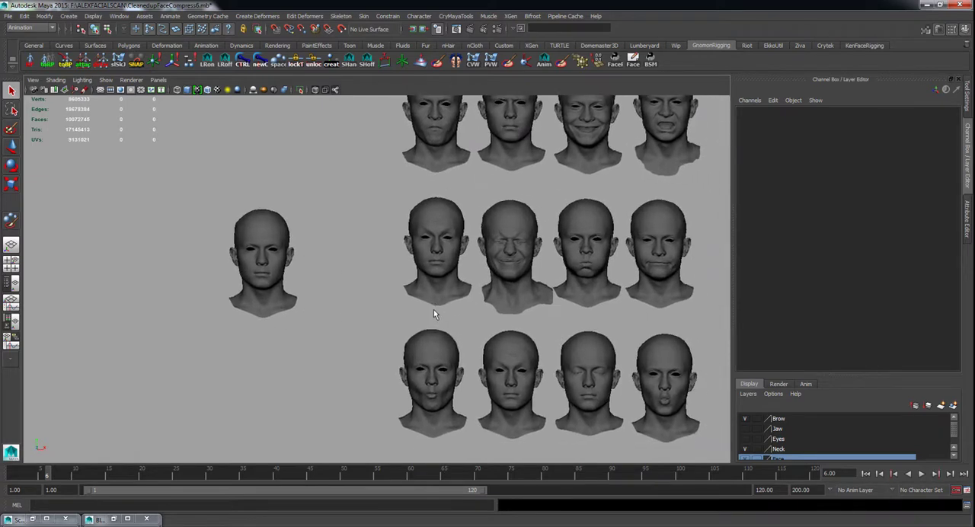
pyautogui.scroll(-1, 513, 330)
pyautogui.click(642, 377)
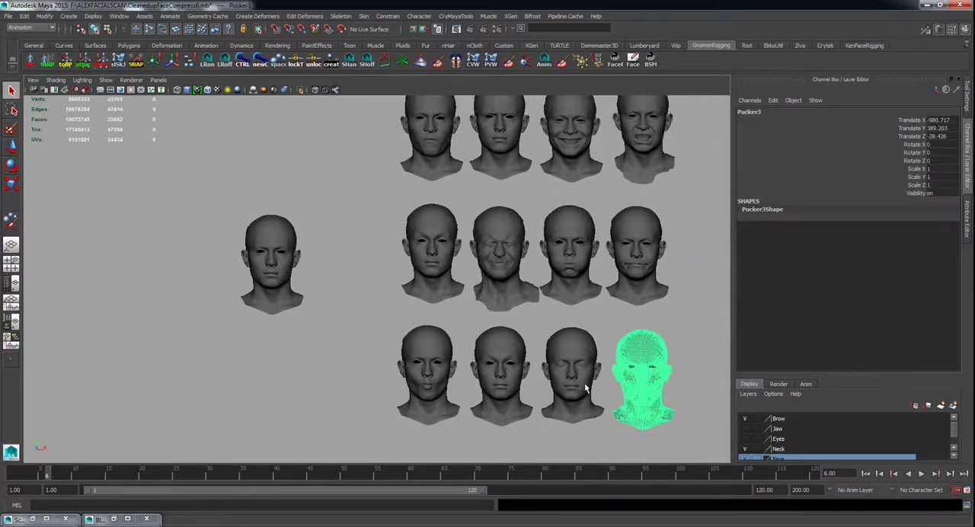
pyautogui.keyDown('shift'); pyautogui.click(571, 374); pyautogui.keyUp('shift')
pyautogui.keyDown('shift'); pyautogui.click(499, 373); pyautogui.keyUp('shift')
pyautogui.scroll(-1, 506, 263)
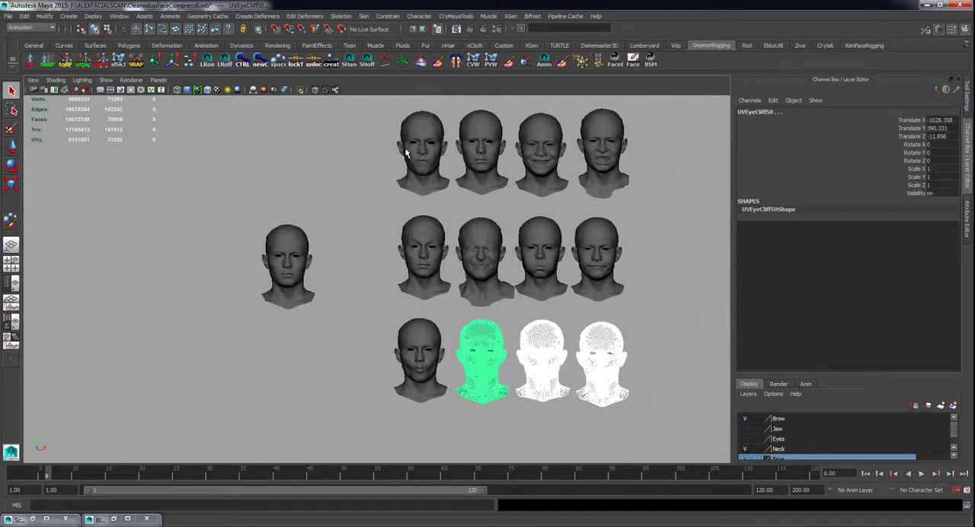
pyautogui.moveTo(406, 154); pyautogui.dragTo(644, 417)
pyautogui.keyDown('shift'); pyautogui.click(287, 301); pyautogui.keyUp('shift')
pyautogui.click(271, 17)
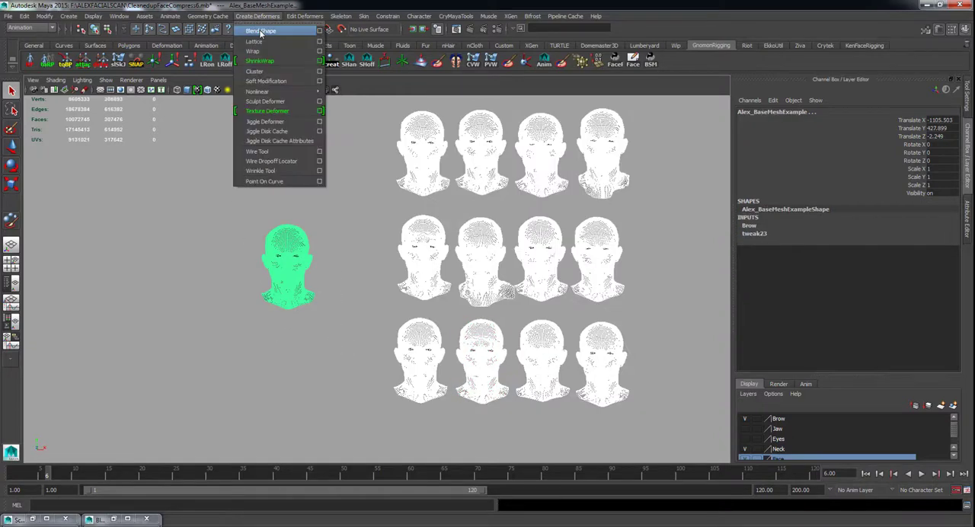
pyautogui.click(264, 31)
# Set the blendShape20 weights to 0 along the base head's neck border and flood-smooth the transition.
pyautogui.scroll(3, 330, 224)
pyautogui.click(299, 311)
pyautogui.keyDown('alt'); pyautogui.moveTo(299, 311); pyautogui.dragTo(389, 314, button='middle'); pyautogui.keyUp('alt')
pyautogui.scroll(1, 388, 314)
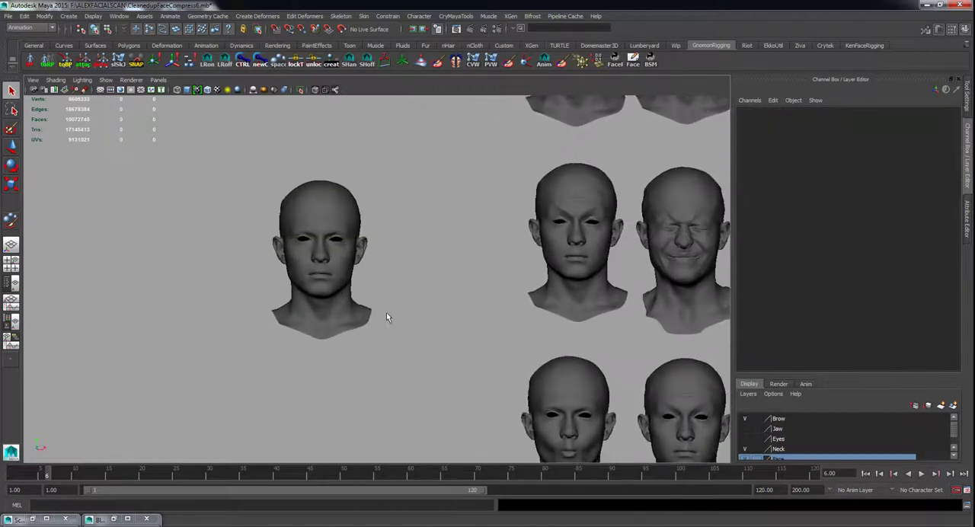
pyautogui.click(342, 283)
pyautogui.click(783, 234)
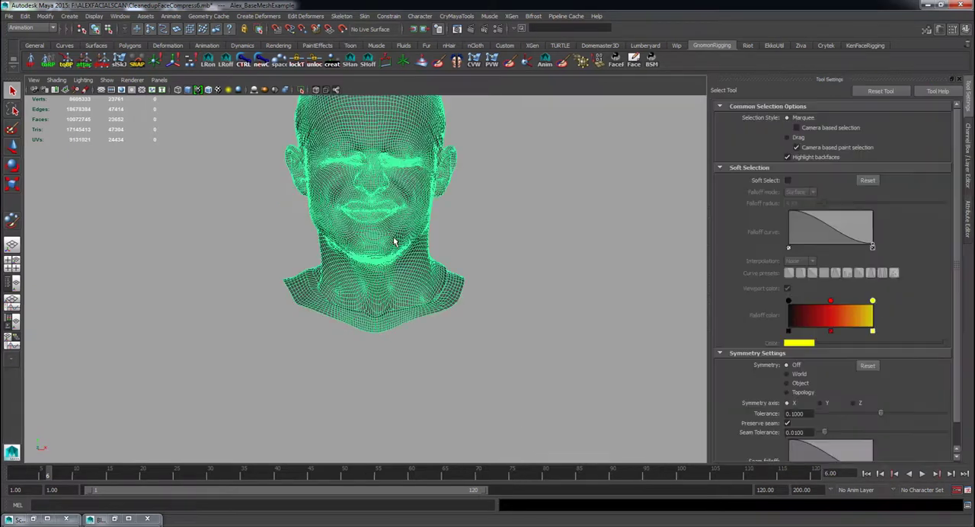
pyautogui.moveTo(394, 238)
pyautogui.mouseDown(button='right')
pyautogui.moveTo(411, 384)
pyautogui.moveTo(465, 412)
pyautogui.moveTo(525, 412)
pyautogui.mouseUp(button='right')
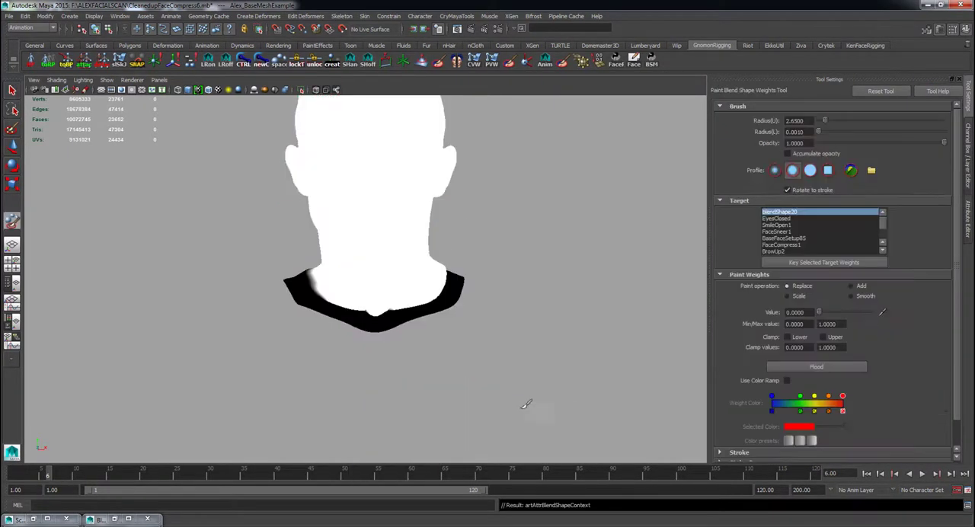
pyautogui.click(817, 367)
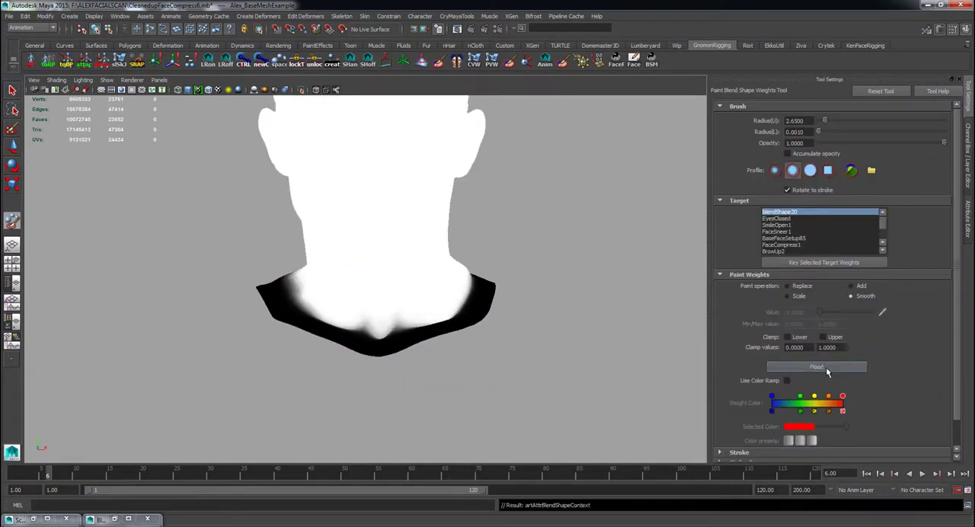
pyautogui.click(816, 367)
# Select all base head vertices except the rows along the neck border and flood their blendShape20 weights with Smooth.
pyautogui.click(9, 90)
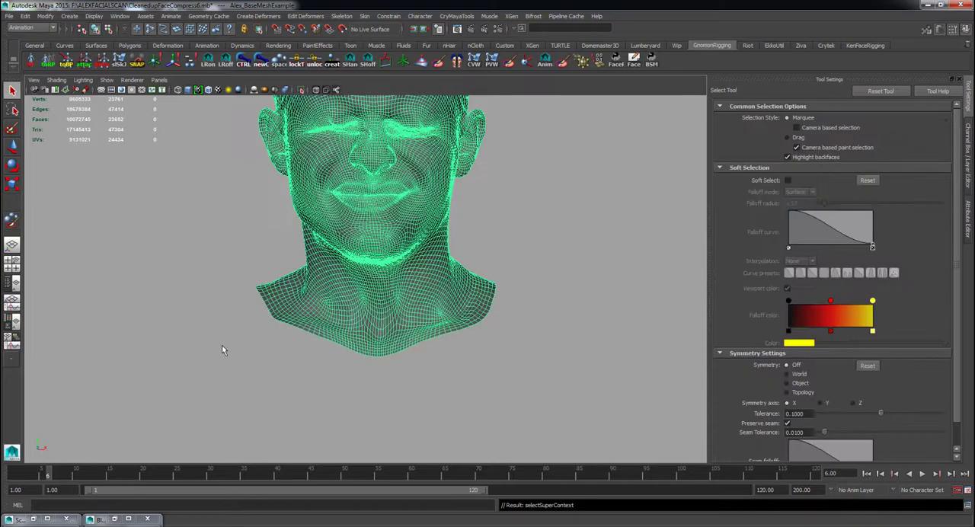
pyautogui.click(222, 347)
pyautogui.click(399, 318)
pyautogui.moveTo(401, 319); pyautogui.dragTo(401, 291, button='right')
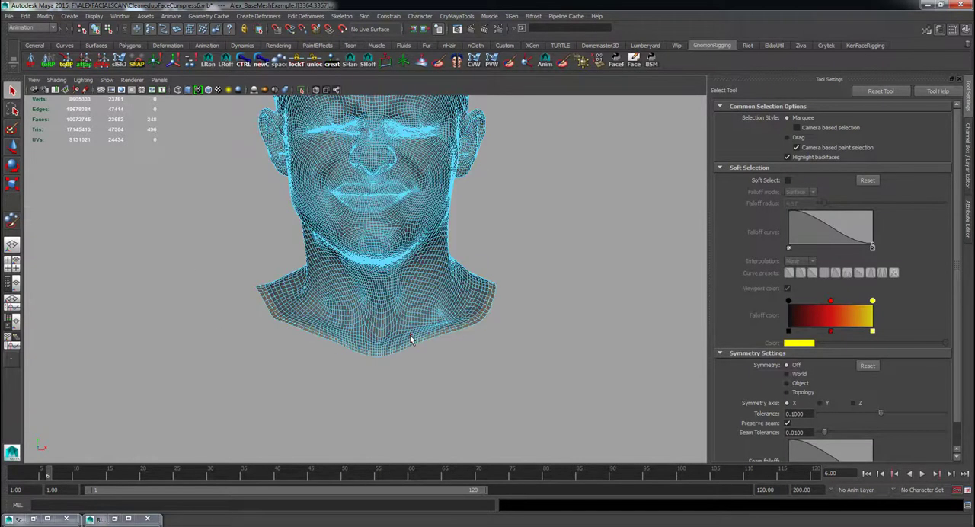
pyautogui.hotkey('ctrl', 'F9')
pyautogui.click(25, 16)
pyautogui.click(65, 199)
pyautogui.keyDown('alt'); pyautogui.moveTo(435, 388); pyautogui.dragTo(505, 401, button='right'); pyautogui.keyUp('alt')
pyautogui.keyDown('alt'); pyautogui.moveTo(505, 401); pyautogui.dragTo(485, 349, button='middle'); pyautogui.keyUp('alt')
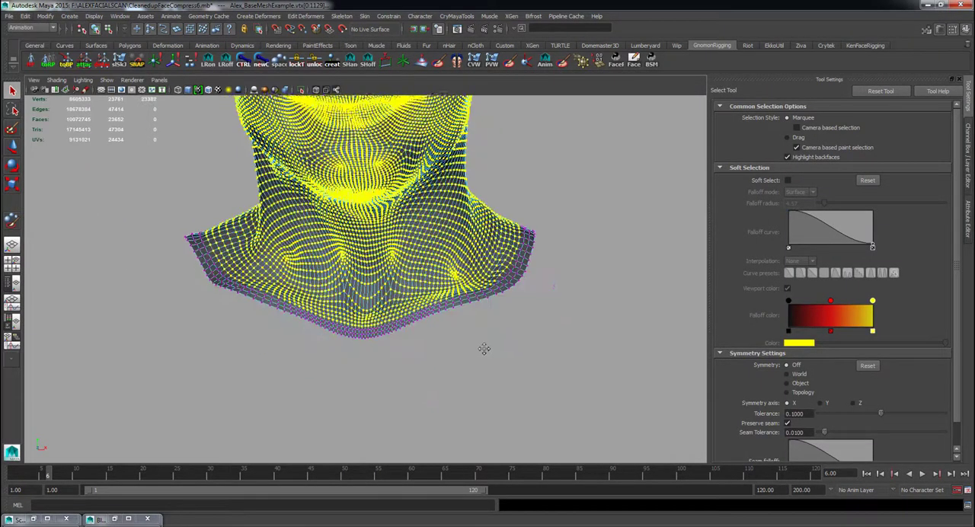
pyautogui.keyDown('alt'); pyautogui.moveTo(485, 349); pyautogui.dragTo(515, 362, button='right'); pyautogui.keyUp('alt')
pyautogui.press('y')
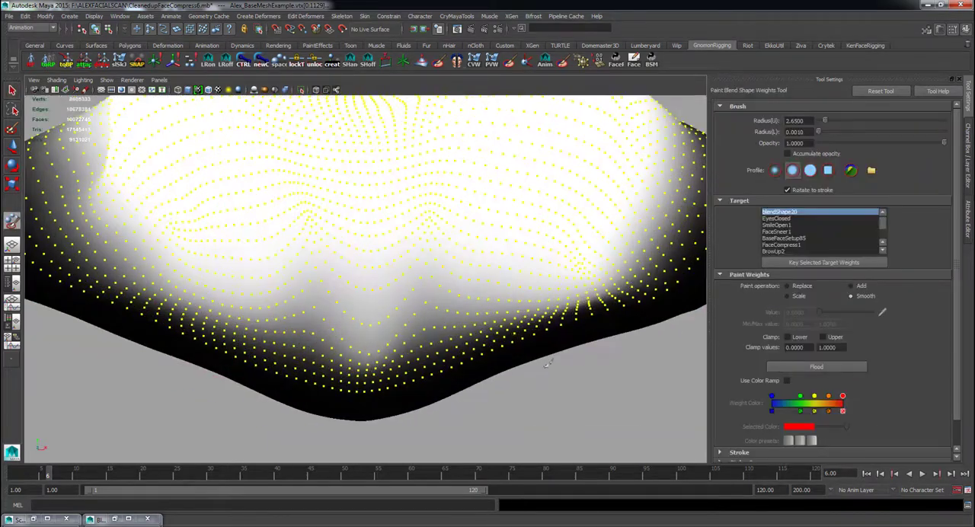
pyautogui.click(827, 369)
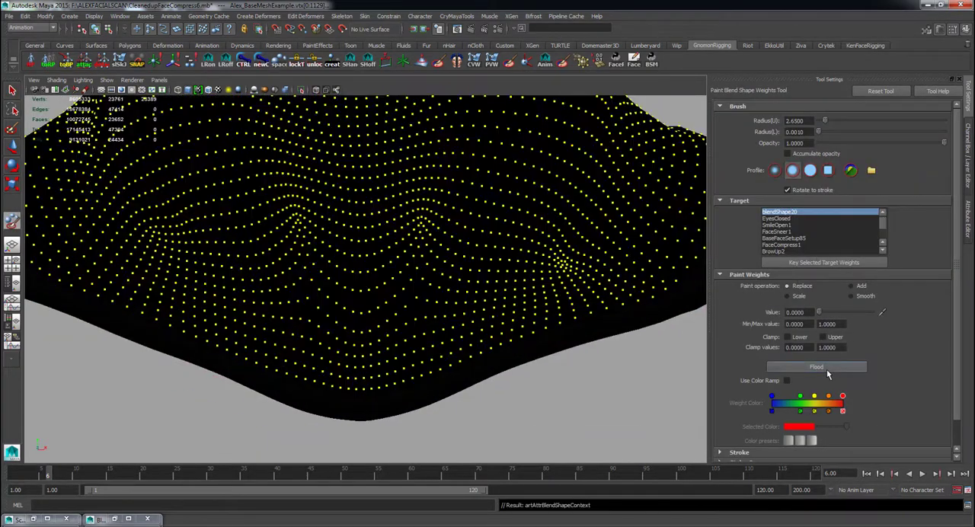
pyautogui.hotkey('ctrl', 'z')
pyautogui.moveTo(609, 374)
pyautogui.keyDown('alt'); pyautogui.mouseDown(button='right')
pyautogui.moveTo(542, 346)
pyautogui.moveTo(586, 343)
pyautogui.mouseUp(button='right'); pyautogui.keyUp('alt')
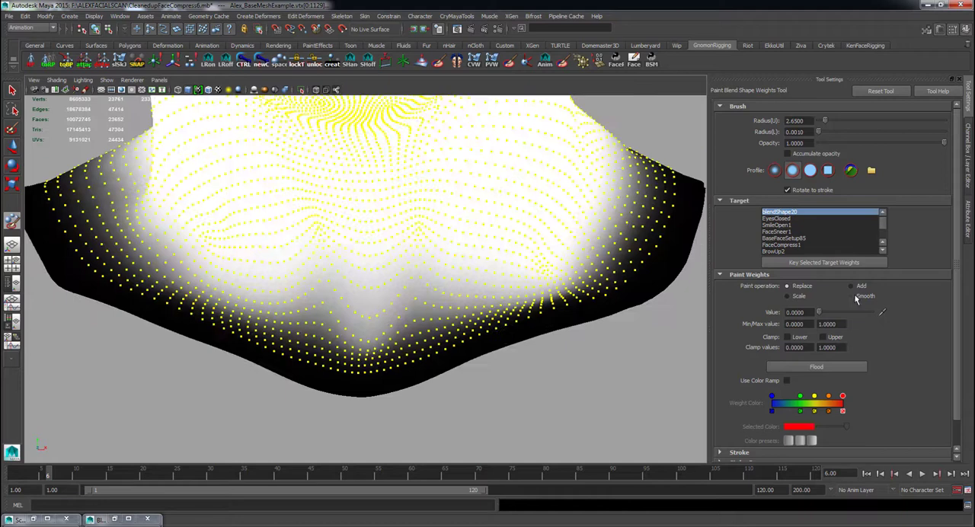
pyautogui.click(817, 366)
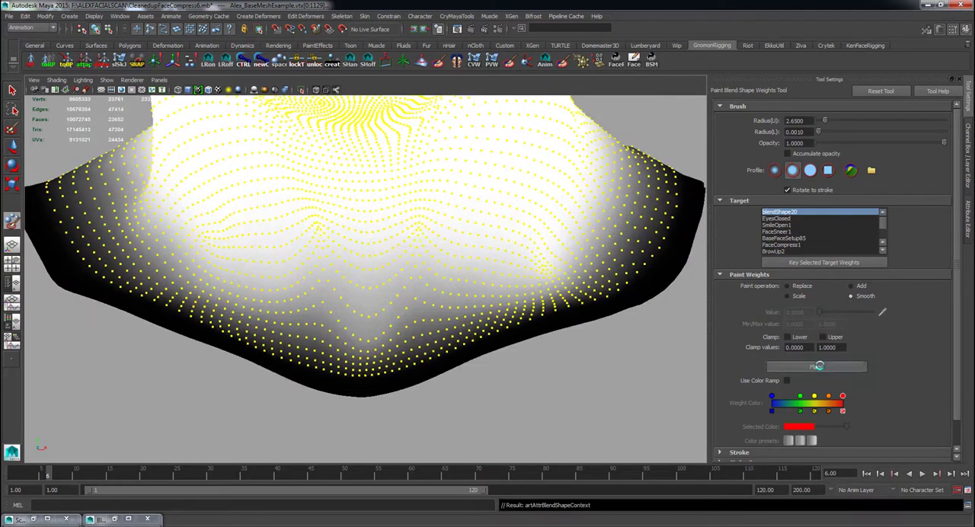
# Flood the neck border vertices with Replace at value 0, then invert the selection and smooth the remaining weights.
pyautogui.click(26, 16)
pyautogui.click(50, 196)
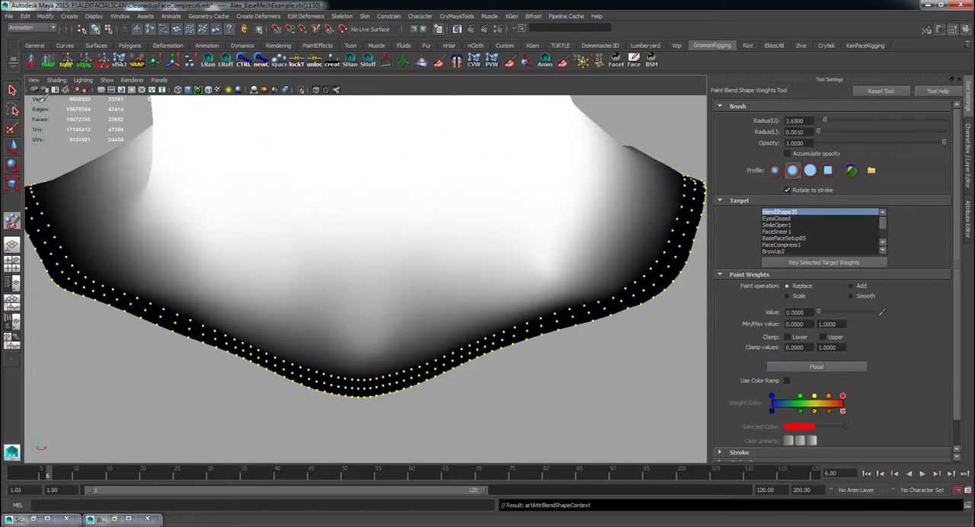
pyautogui.click(26, 17)
pyautogui.click(49, 257)
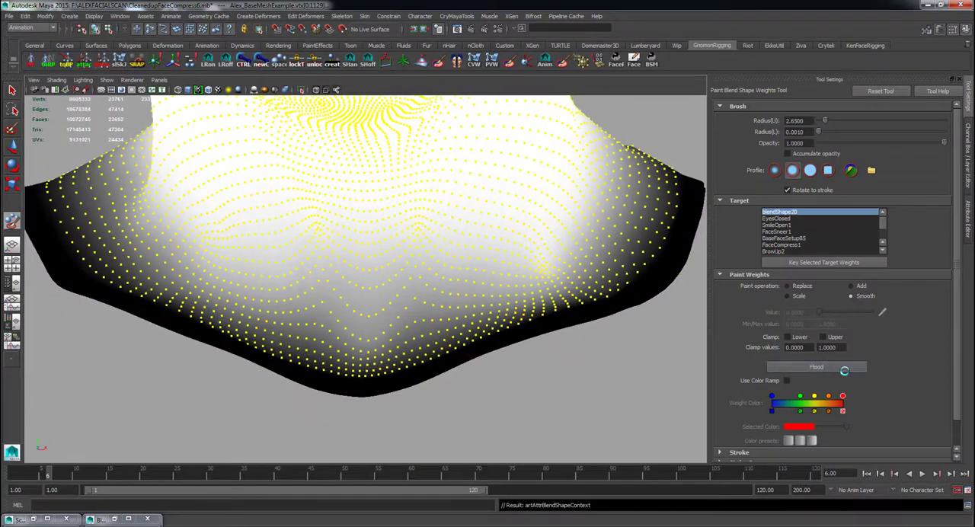
# Examine the smoothed neck area of the base head up close and compare it with the surrounding expression heads.
pyautogui.click(12, 90)
pyautogui.moveTo(449, 343)
pyautogui.keyDown('alt'); pyautogui.mouseDown(button='right')
pyautogui.moveTo(373, 396)
pyautogui.moveTo(383, 331)
pyautogui.mouseUp(button='right'); pyautogui.keyUp('alt')
pyautogui.moveTo(315, 174); pyautogui.dragTo(358, 158, button='right')
pyautogui.click(553, 185)
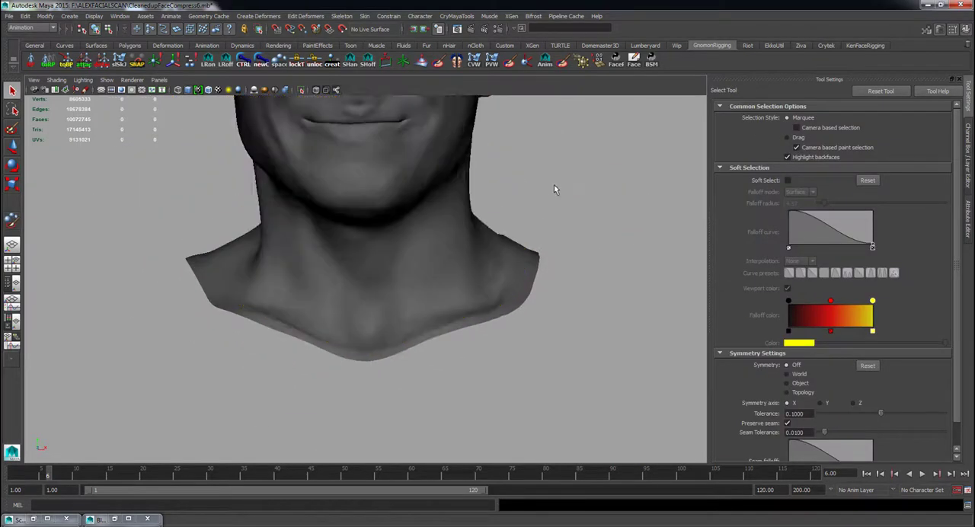
pyautogui.moveTo(554, 185)
pyautogui.keyDown('alt'); pyautogui.mouseDown(button='right')
pyautogui.moveTo(476, 253)
pyautogui.moveTo(489, 330)
pyautogui.mouseUp(button='right'); pyautogui.keyUp('alt')
pyautogui.keyDown('alt'); pyautogui.moveTo(489, 330); pyautogui.dragTo(423, 325, button='middle'); pyautogui.keyUp('alt')
pyautogui.keyDown('alt'); pyautogui.moveTo(424, 326); pyautogui.dragTo(566, 291, button='right'); pyautogui.keyUp('alt')
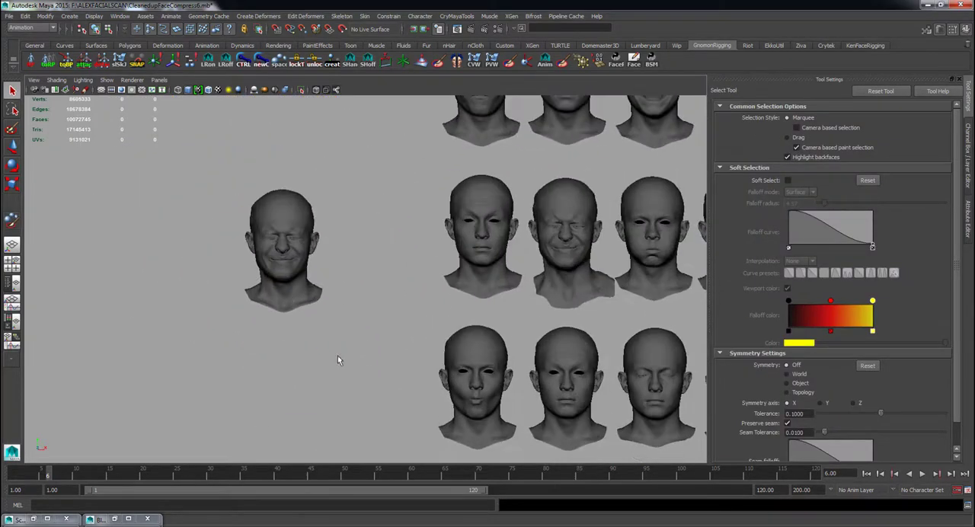
pyautogui.keyDown('alt'); pyautogui.moveTo(338, 355); pyautogui.dragTo(384, 358, button='right'); pyautogui.keyUp('alt')
pyautogui.keyDown('alt'); pyautogui.moveTo(385, 358); pyautogui.dragTo(358, 335, button='middle'); pyautogui.keyUp('alt')
pyautogui.moveTo(358, 335)
pyautogui.keyDown('alt'); pyautogui.mouseDown(button='right')
pyautogui.moveTo(345, 301)
pyautogui.moveTo(360, 350)
pyautogui.mouseUp(button='right'); pyautogui.keyUp('alt')
# Select a wider band of vertices along the base head's neck border and flood its blendShape20 weights with 0.
pyautogui.click(360, 317)
pyautogui.keyDown('alt'); pyautogui.moveTo(327, 335); pyautogui.dragTo(358, 335, button='right'); pyautogui.keyUp('alt')
pyautogui.click(352, 335)
pyautogui.keyDown('shift'); pyautogui.doubleClick(358, 335); pyautogui.keyUp('shift')
pyautogui.hotkey('shift', '.')
pyautogui.hotkey('shift', '.')
pyautogui.hotkey('shift', '.')
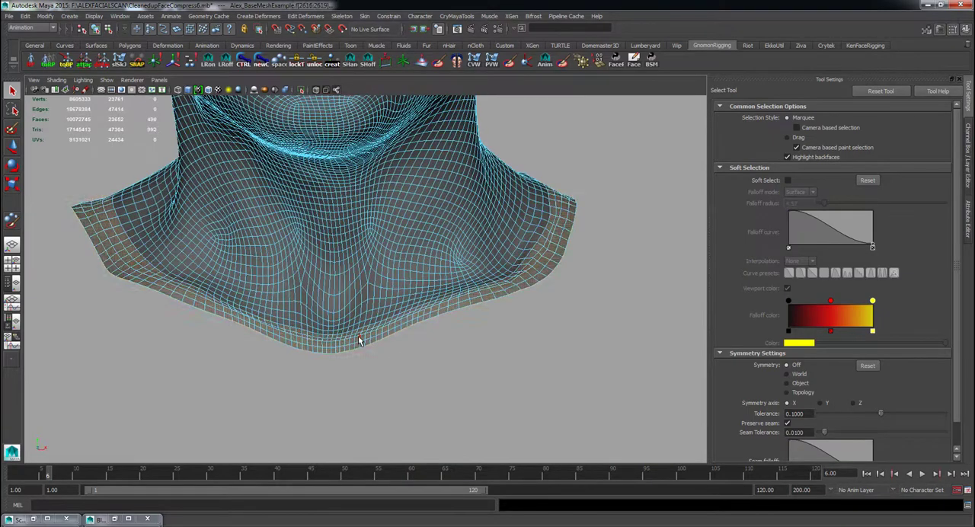
pyautogui.hotkey('ctrl', 'F9')
pyautogui.click(12, 222)
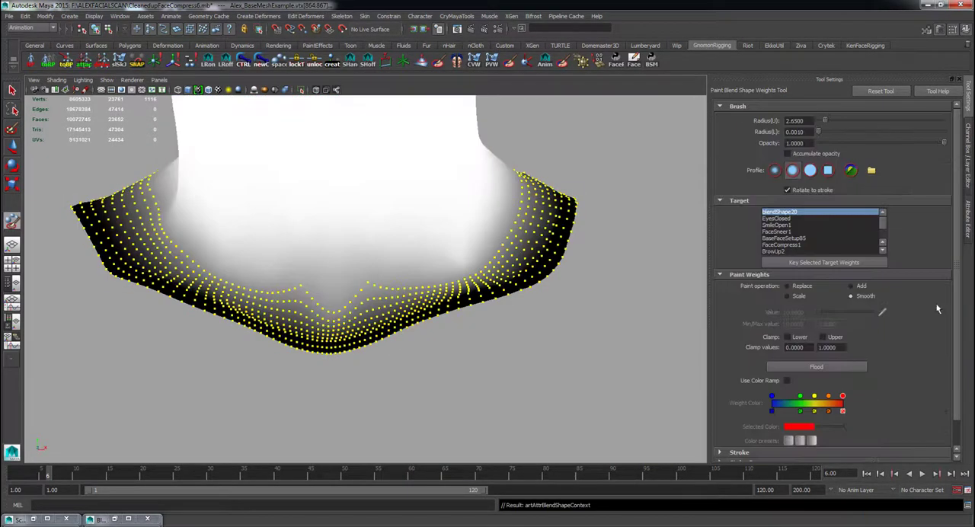
# Select all vertices except a narrower neck border band and flood-smooth their blendShape20 weights to soften the hard falloff.
pyautogui.click(13, 90)
pyautogui.click(324, 373)
pyautogui.moveTo(347, 317); pyautogui.dragTo(357, 278, button='right')
pyautogui.doubleClick(399, 336)
pyautogui.hotkey('shift', '.')
pyautogui.hotkey('shift', '.')
pyautogui.hotkey('shift', '.')
pyautogui.hotkey('ctrl', 'F9')
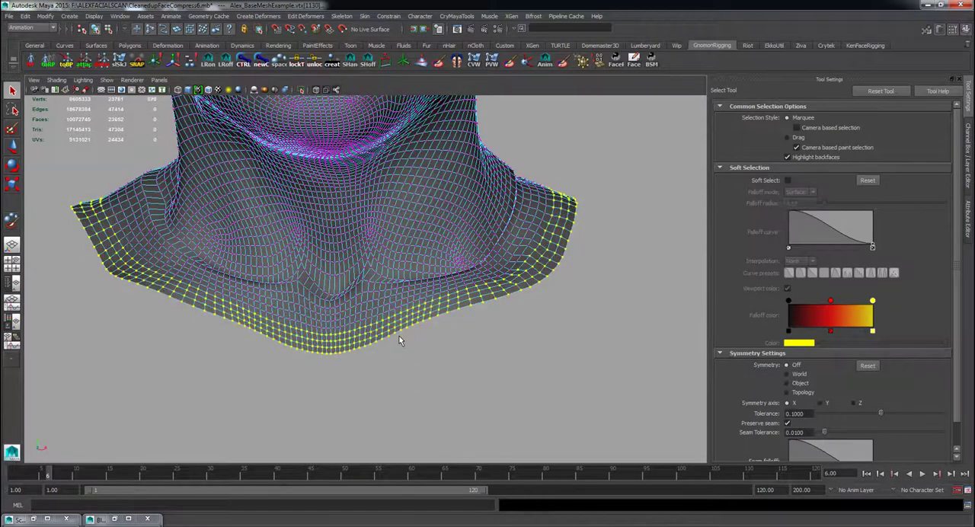
pyautogui.click(25, 16)
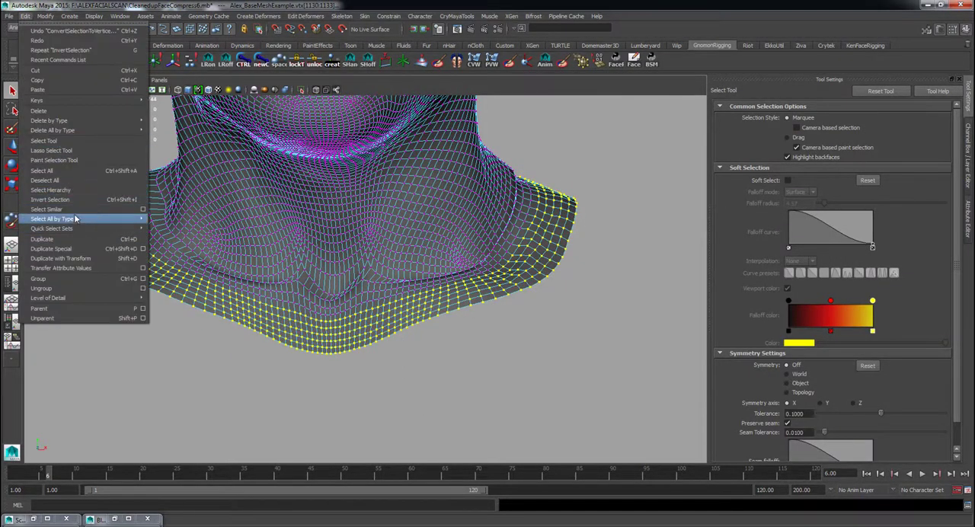
pyautogui.click(76, 198)
pyautogui.click(12, 221)
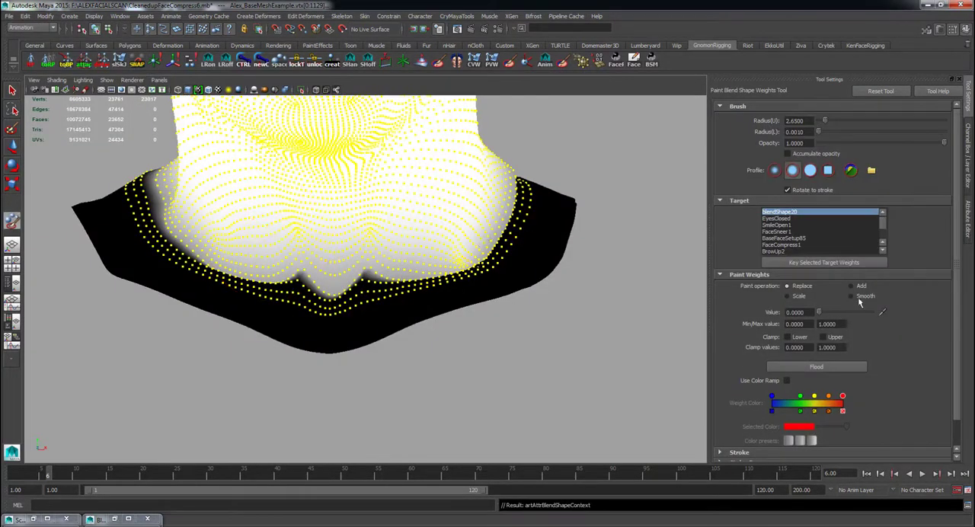
pyautogui.click(835, 369)
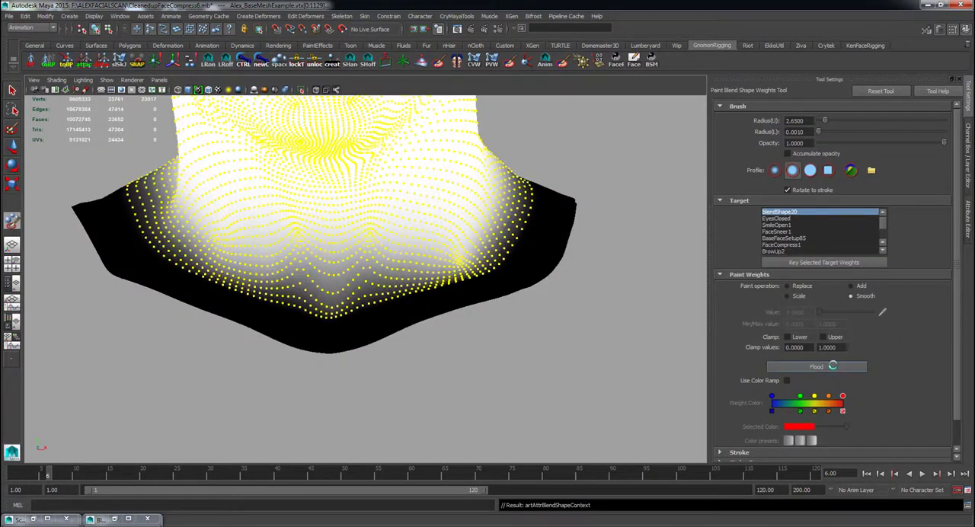
# Select all vertices except the outermost rows at the neck opening and flood-smooth their blendShape20 weights again.
pyautogui.click(12, 90)
pyautogui.press('F8')
pyautogui.moveTo(351, 340); pyautogui.dragTo(350, 303, button='right')
pyautogui.doubleClick(363, 345)
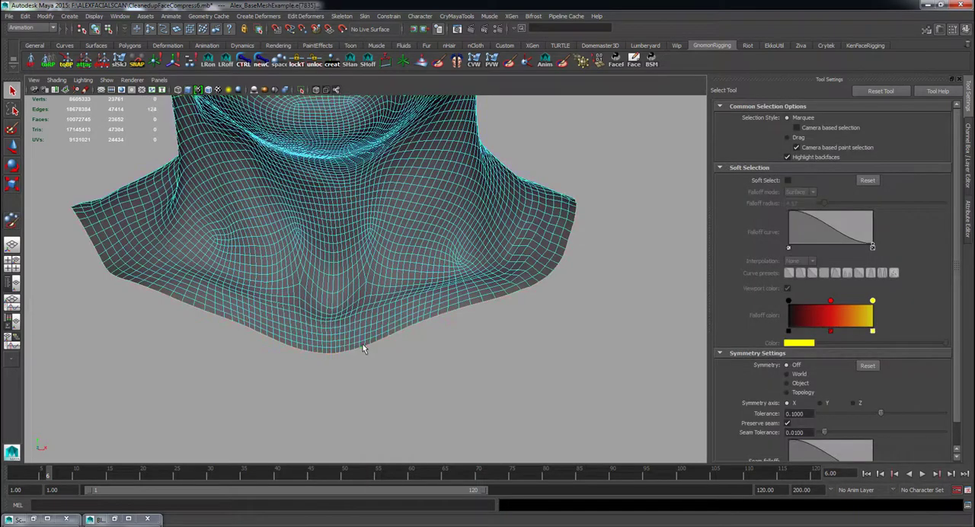
pyautogui.press('F9')
pyautogui.click(30, 16)
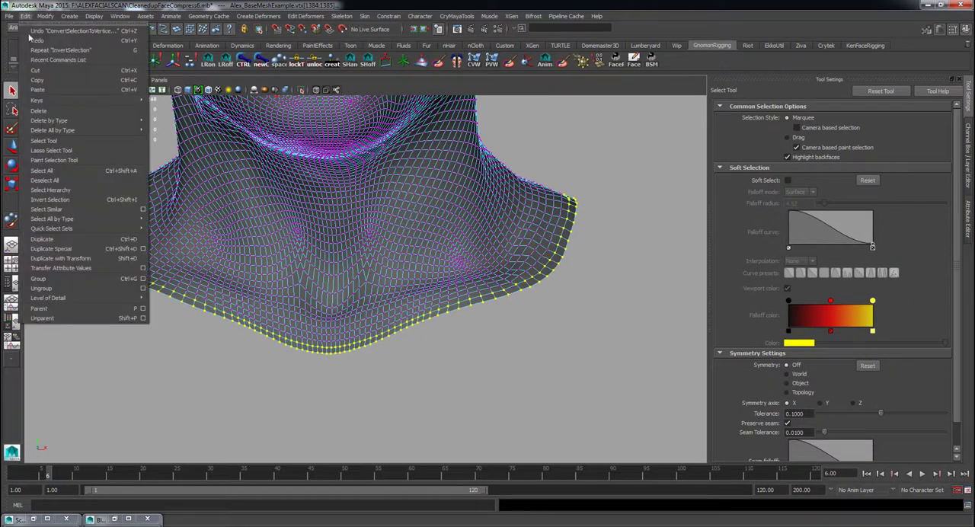
pyautogui.click(53, 211)
pyautogui.click(13, 220)
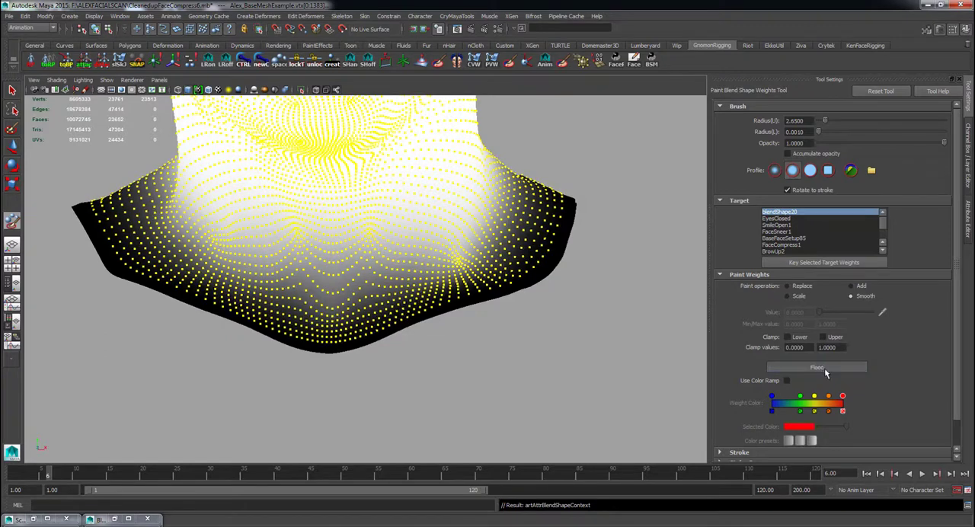
pyautogui.press('q')
# Create a blend shape on the neutral base head with the open-smile and face-sneer heads as targets.
pyautogui.moveTo(361, 225); pyautogui.dragTo(406, 197, button='right')
pyautogui.click(520, 307)
pyautogui.moveTo(520, 306)
pyautogui.keyDown('alt'); pyautogui.mouseDown(button='right')
pyautogui.moveTo(467, 282)
pyautogui.moveTo(452, 303)
pyautogui.mouseUp(button='right'); pyautogui.keyUp('alt')
pyautogui.keyDown('alt'); pyautogui.moveTo(453, 303); pyautogui.dragTo(454, 318, button='middle'); pyautogui.keyUp('alt')
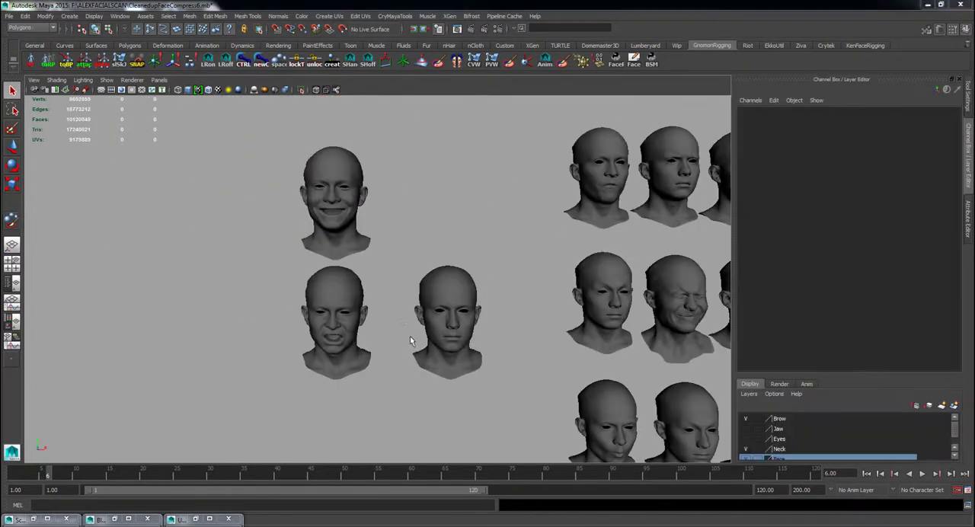
pyautogui.keyDown('alt'); pyautogui.moveTo(414, 338); pyautogui.dragTo(577, 369, button='right'); pyautogui.keyUp('alt')
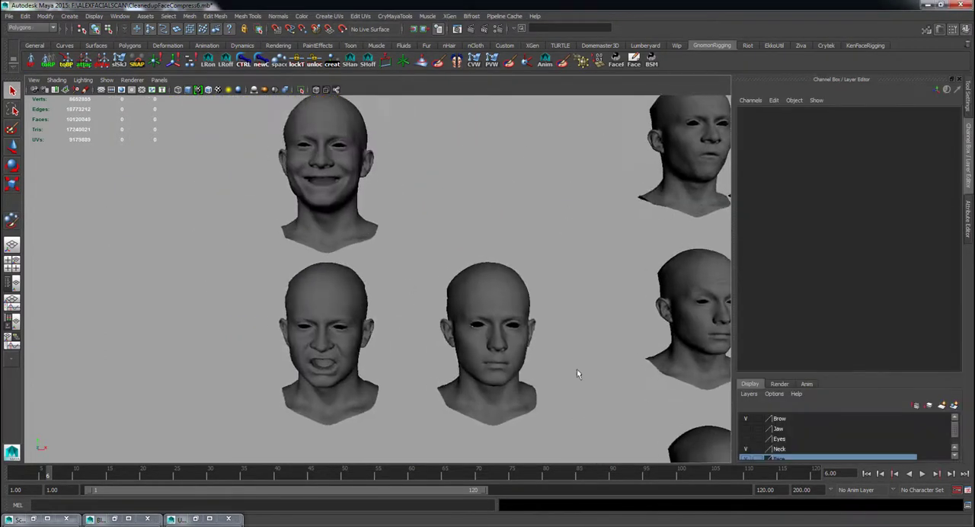
pyautogui.click(533, 381)
pyautogui.click(591, 29)
pyautogui.press('Delete')
pyautogui.click(335, 206)
pyautogui.keyDown('shift'); pyautogui.click(335, 312); pyautogui.keyUp('shift')
pyautogui.keyDown('shift'); pyautogui.click(472, 312); pyautogui.keyUp('shift')
pyautogui.click(33, 28)
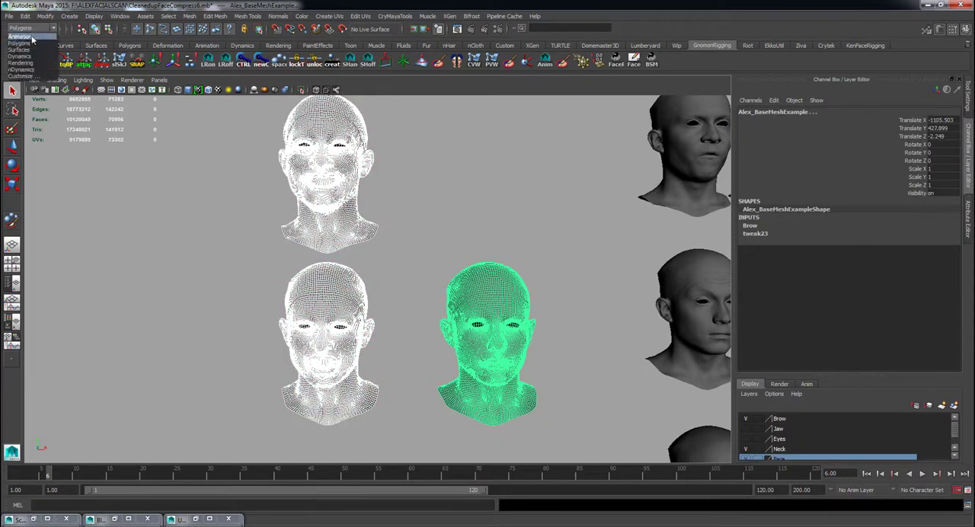
pyautogui.click(33, 37)
pyautogui.click(258, 16)
# Select the vertical centre line of vertices on the base head and open the UV Texture Editor.
pyautogui.click(499, 369)
pyautogui.press('f')
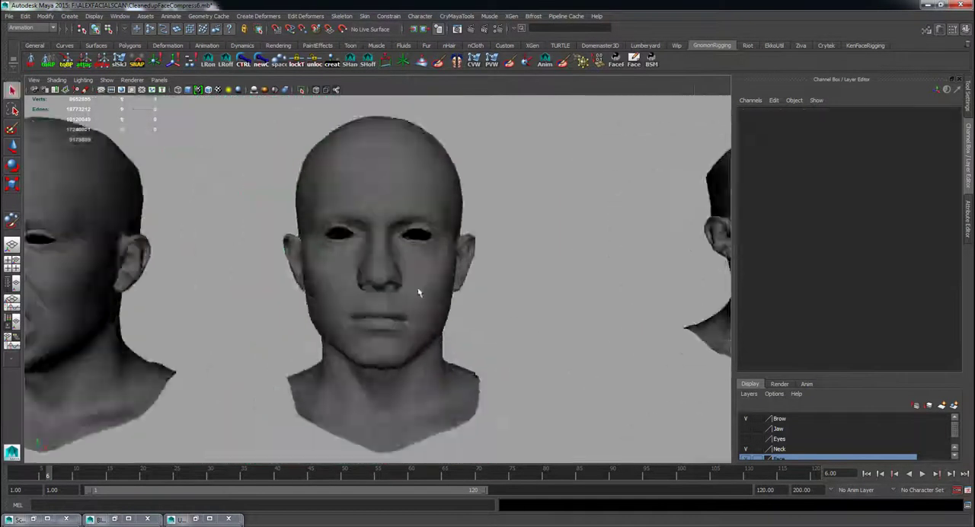
pyautogui.click(419, 290)
pyautogui.press('f')
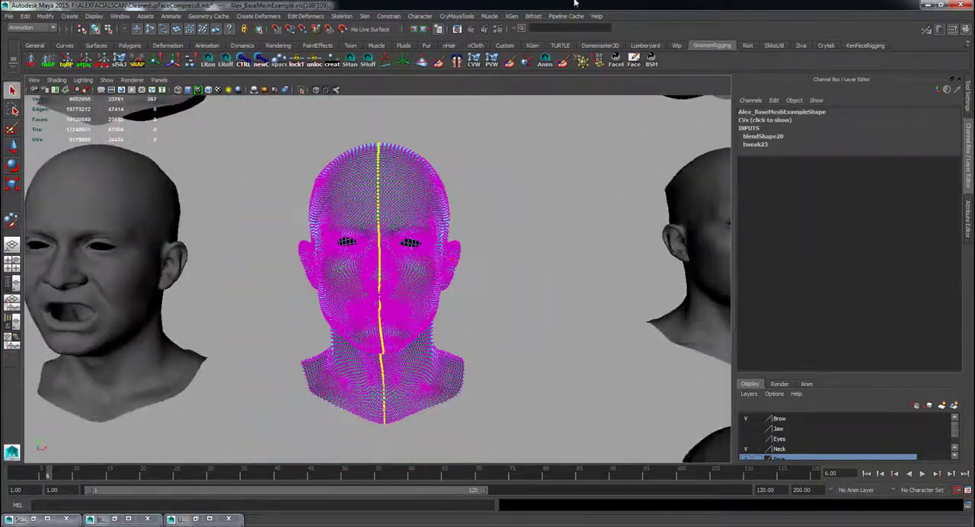
pyautogui.click(335, 16)
pyautogui.click(348, 130)
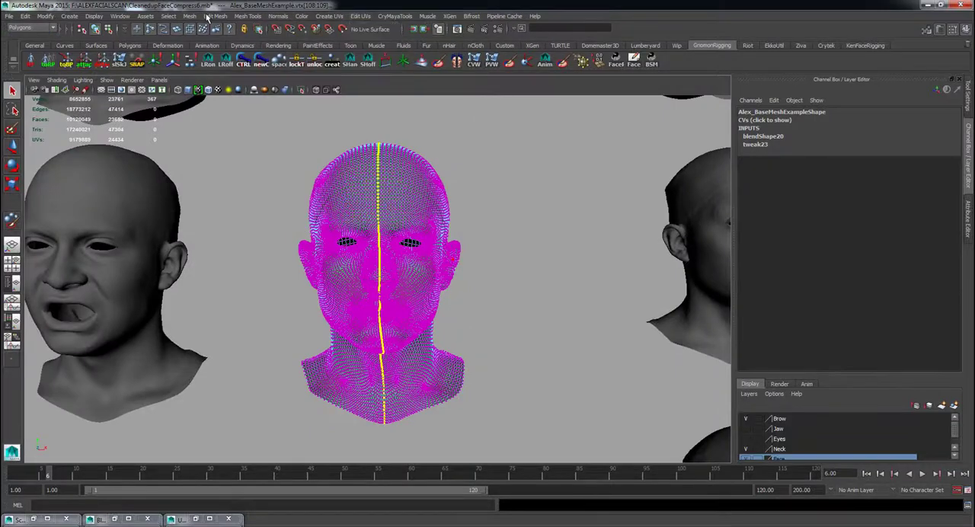
# Add the vertices of the face, neck and ear on the head's left half to the selection in UV space.
pyautogui.keyDown('alt'); pyautogui.moveTo(631, 393); pyautogui.dragTo(688, 236, button='middle'); pyautogui.keyUp('alt')
pyautogui.scroll(5, 555, 305)
pyautogui.scroll(-4, 683, 337)
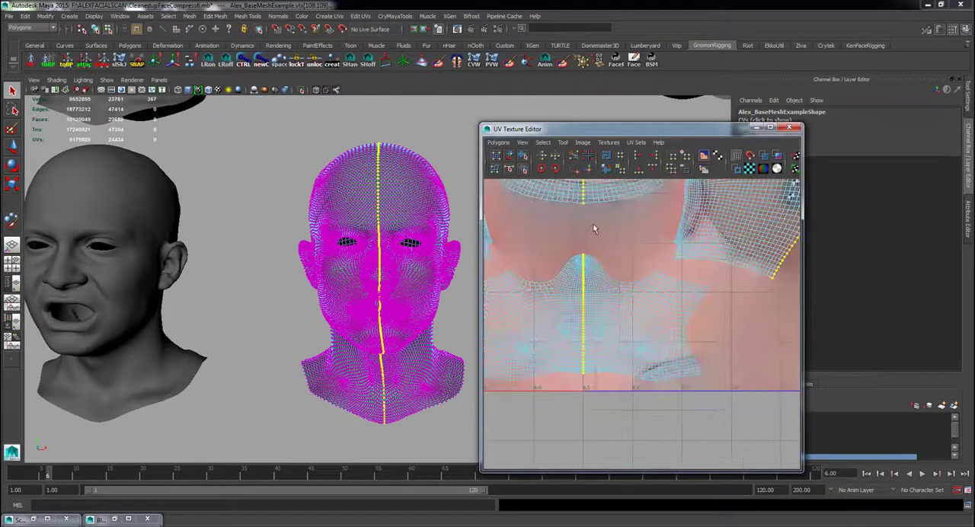
pyautogui.keyDown('shift'); pyautogui.moveTo(583, 223); pyautogui.dragTo(732, 403); pyautogui.keyUp('shift')
pyautogui.keyDown('alt'); pyautogui.moveTo(692, 297); pyautogui.dragTo(593, 431, button='middle'); pyautogui.keyUp('alt')
pyautogui.scroll(-1, 593, 431)
pyautogui.keyDown('ctrl'); pyautogui.keyDown('shift'); pyautogui.moveTo(720, 395); pyautogui.dragTo(614, 190); pyautogui.keyUp('shift'); pyautogui.keyUp('ctrl')
pyautogui.scroll(4, 615, 410)
pyautogui.keyDown('alt'); pyautogui.moveTo(496, 383); pyautogui.dragTo(635, 413, button='middle'); pyautogui.keyUp('alt')
pyautogui.keyDown('ctrl'); pyautogui.keyDown('shift'); pyautogui.moveTo(644, 415); pyautogui.dragTo(499, 220); pyautogui.keyUp('shift'); pyautogui.keyUp('ctrl')
pyautogui.keyDown('alt'); pyautogui.moveTo(560, 217); pyautogui.dragTo(504, 436, button='middle'); pyautogui.keyUp('alt')
pyautogui.keyDown('ctrl'); pyautogui.keyDown('shift'); pyautogui.moveTo(577, 211); pyautogui.dragTo(792, 456); pyautogui.keyUp('shift'); pyautogui.keyUp('ctrl')
# Add one half of each small rounded UV shell in the layout's upper corners to the vertex selection.
pyautogui.scroll(-4, 545, 400)
pyautogui.keyDown('alt'); pyautogui.moveTo(544, 400); pyautogui.dragTo(632, 320, button='middle'); pyautogui.keyUp('alt')
pyautogui.scroll(3, 632, 320)
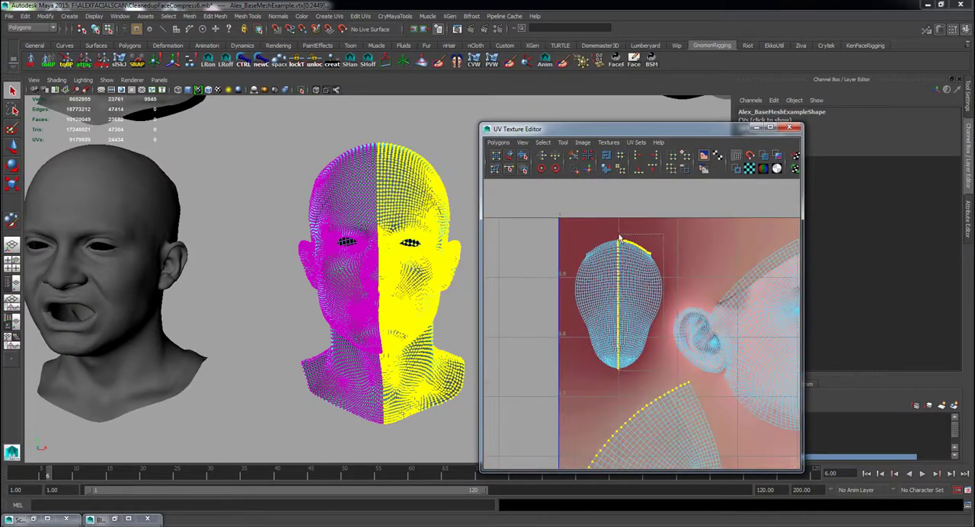
pyautogui.scroll(1, 616, 305)
pyautogui.keyDown('ctrl'); pyautogui.keyDown('shift'); pyautogui.moveTo(674, 204); pyautogui.dragTo(611, 354); pyautogui.keyUp('shift'); pyautogui.keyUp('ctrl')
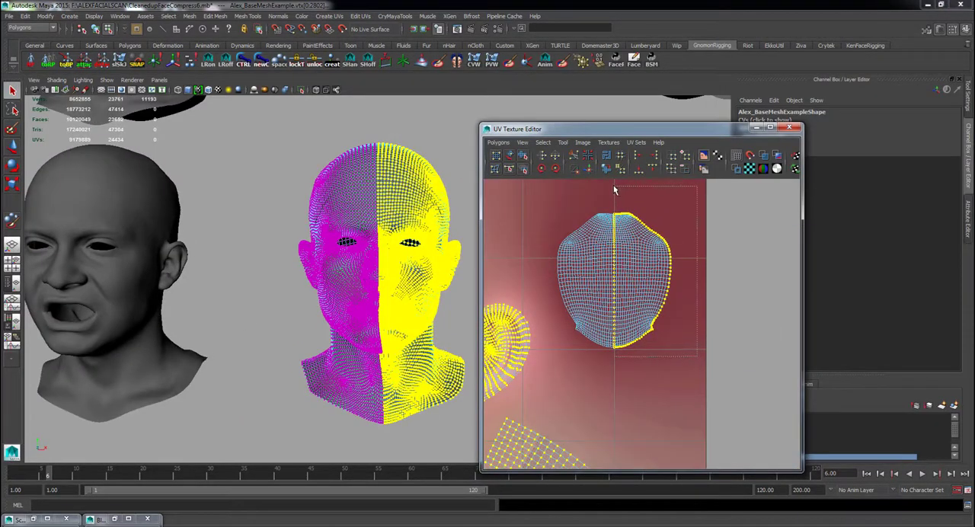
# Add one half of the large remaining UV shell to the vertex selection and minimize the UV Texture Editor.
pyautogui.keyDown('ctrl'); pyautogui.keyDown('shift'); pyautogui.moveTo(614, 189); pyautogui.dragTo(615, 189); pyautogui.keyUp('shift'); pyautogui.keyUp('ctrl')
pyautogui.click(758, 128)
pyautogui.scroll(-2, 499, 308)
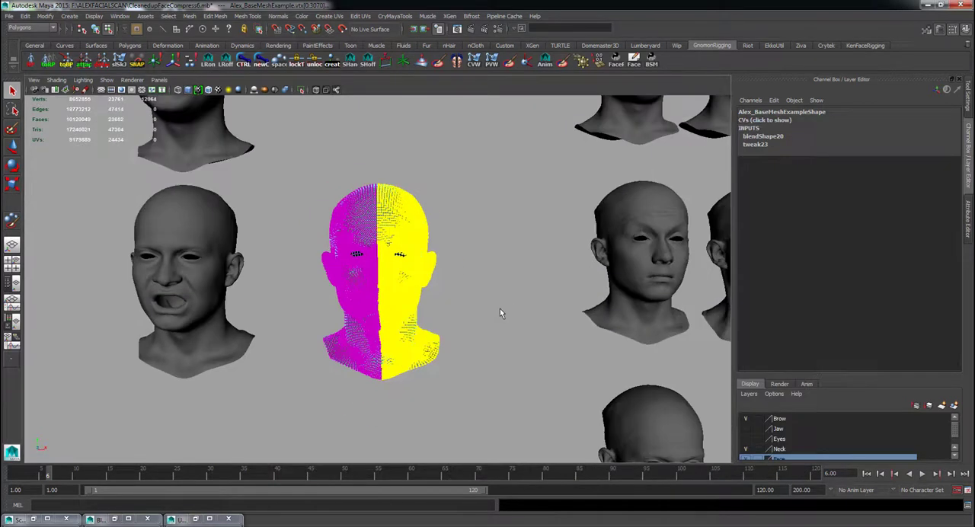
# Flood the selected half's blendShape20 weights with a value of 0 in Replace mode using the Paint Blend Shape Weights Tool.
pyautogui.keyDown('alt'); pyautogui.moveTo(500, 308); pyautogui.dragTo(535, 277, button='middle'); pyautogui.keyUp('alt')
pyautogui.scroll(2, 536, 277)
pyautogui.click(12, 221)
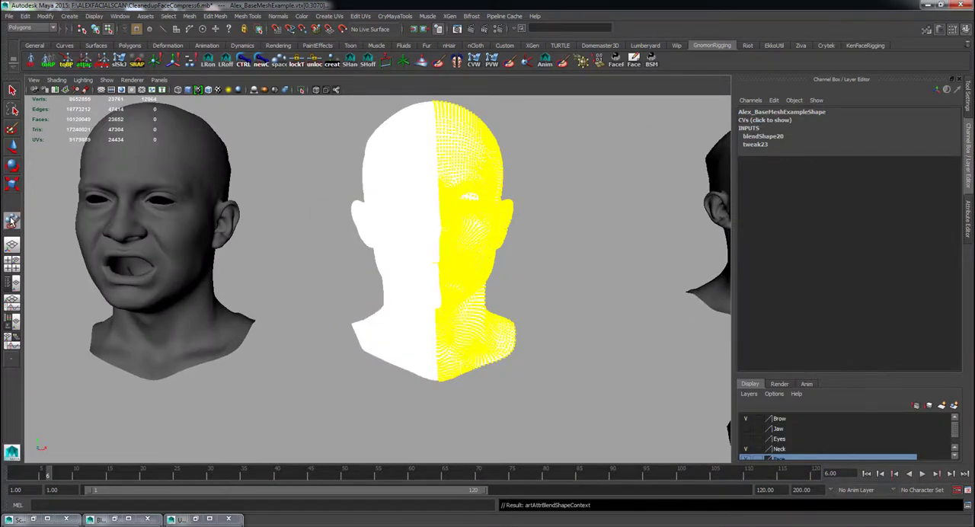
pyautogui.doubleClick(11, 221)
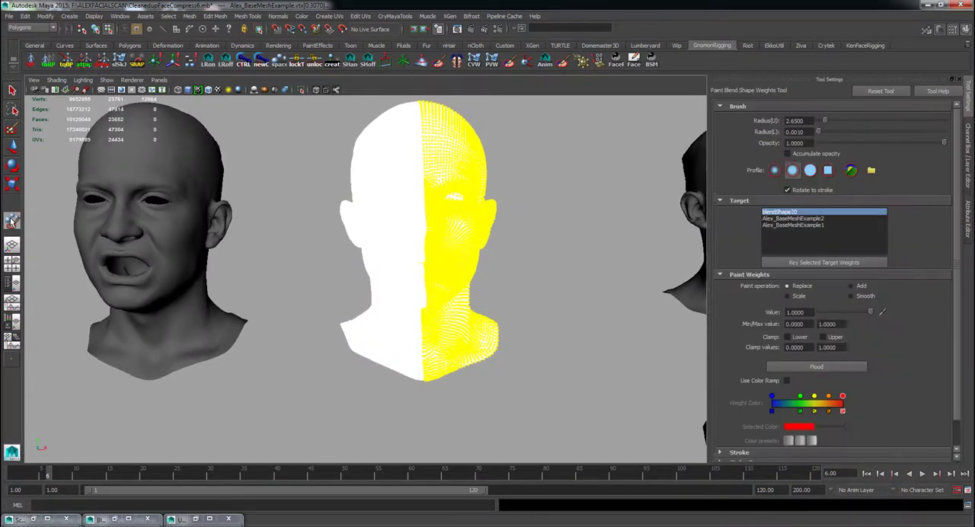
pyautogui.click(808, 370)
pyautogui.scroll(3, 584, 340)
pyautogui.keyDown('alt'); pyautogui.moveTo(583, 340); pyautogui.dragTo(619, 335); pyautogui.keyUp('alt')
# Return the base head to object mode and set its Alex_BaseMeshExample2 blend shape target to 1.
pyautogui.press('q')
pyautogui.click(192, 243)
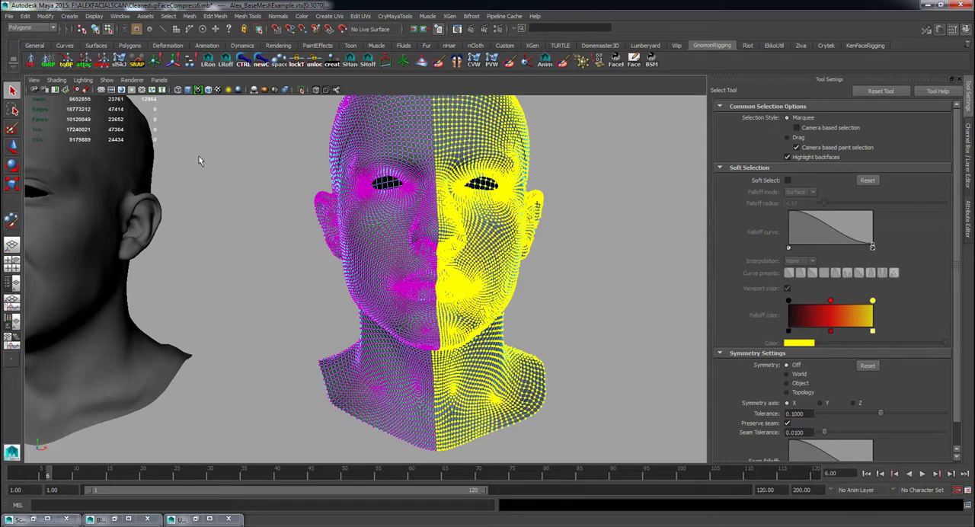
pyautogui.moveTo(385, 192); pyautogui.dragTo(427, 179, button='right')
pyautogui.click(388, 246)
pyautogui.hotkey('ctrl', 'a')
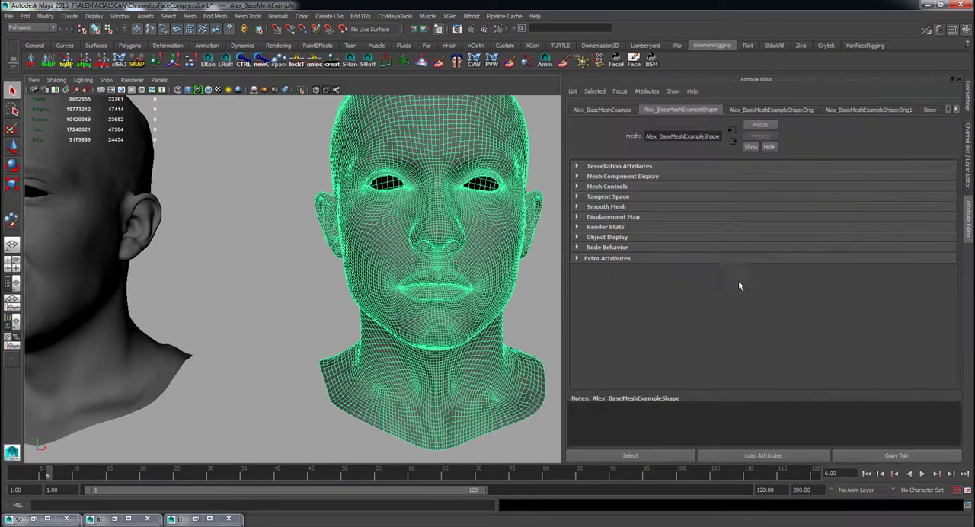
pyautogui.hotkey('ctrl', 'a')
pyautogui.click(821, 234)
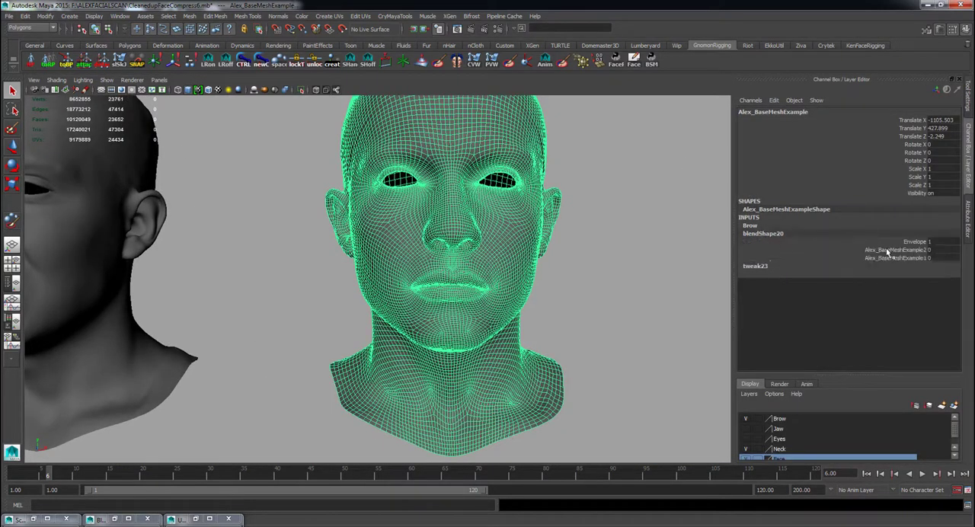
pyautogui.moveTo(547, 297); pyautogui.dragTo(572, 298, button='middle')
pyautogui.click(569, 309)
pyautogui.scroll(-2, 568, 315)
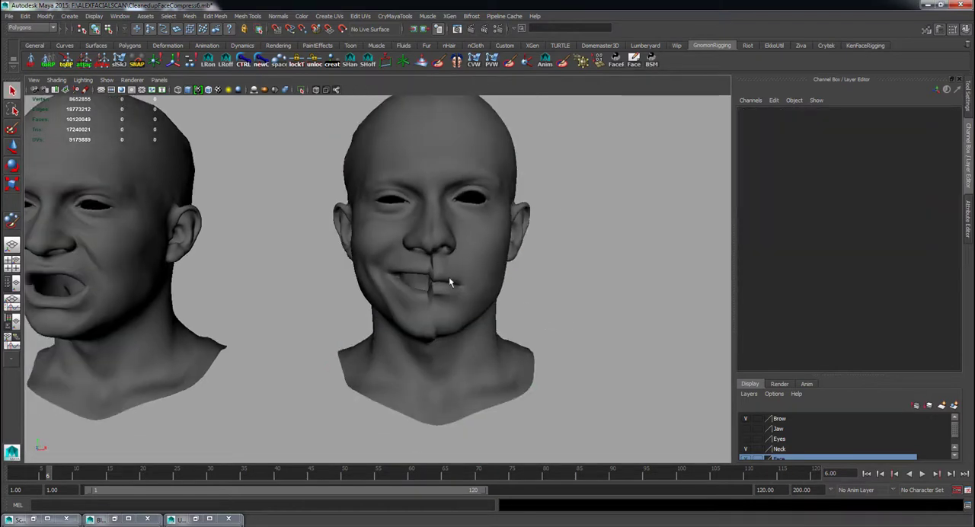
# Smooth the base head's blendShape20 weights across the centre line by flooding repeatedly in Smooth mode.
pyautogui.click(449, 278)
pyautogui.moveTo(560, 328)
pyautogui.keyDown('alt'); pyautogui.mouseDown()
pyautogui.moveTo(581, 333)
pyautogui.moveTo(553, 336)
pyautogui.mouseUp(); pyautogui.keyUp('alt')
pyautogui.click(564, 327)
pyautogui.scroll(-2, 565, 328)
pyautogui.click(438, 286)
pyautogui.click(11, 222)
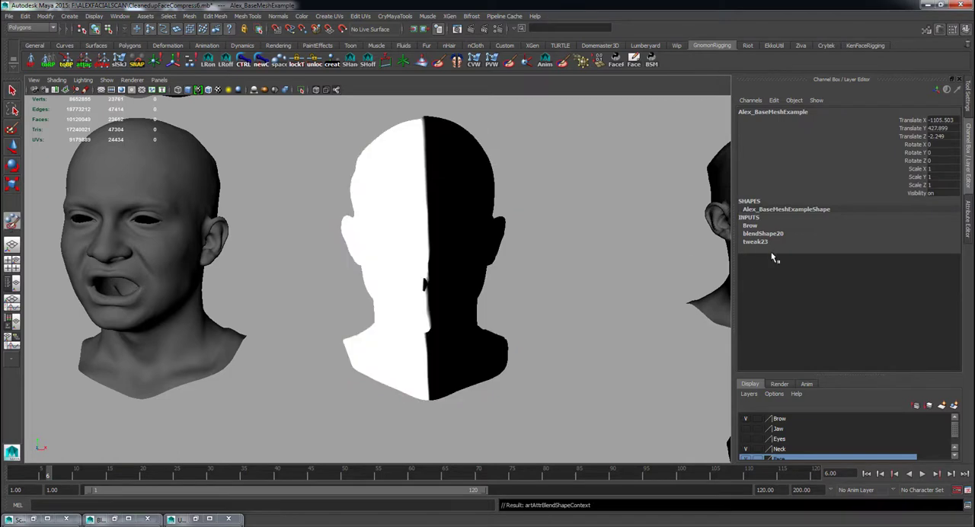
pyautogui.doubleClick(11, 223)
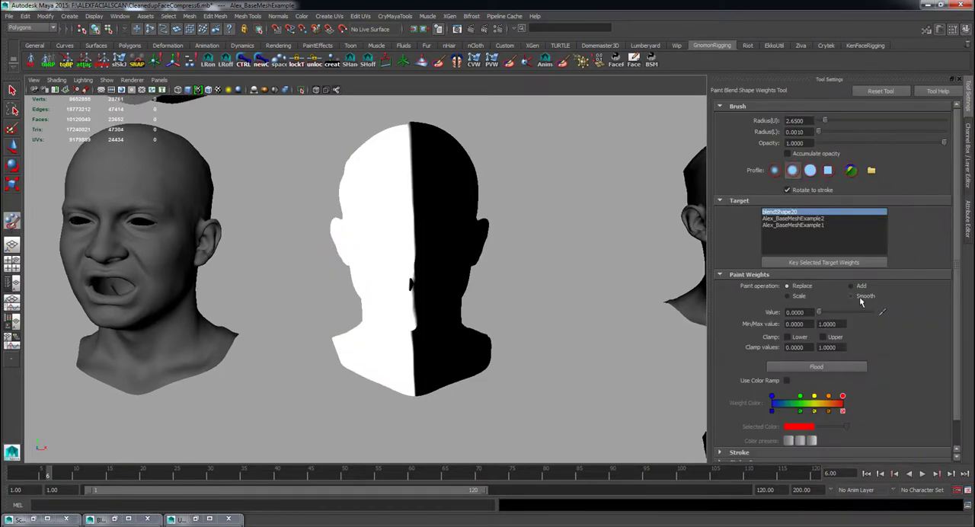
pyautogui.click(831, 369)
pyautogui.click(830, 368)
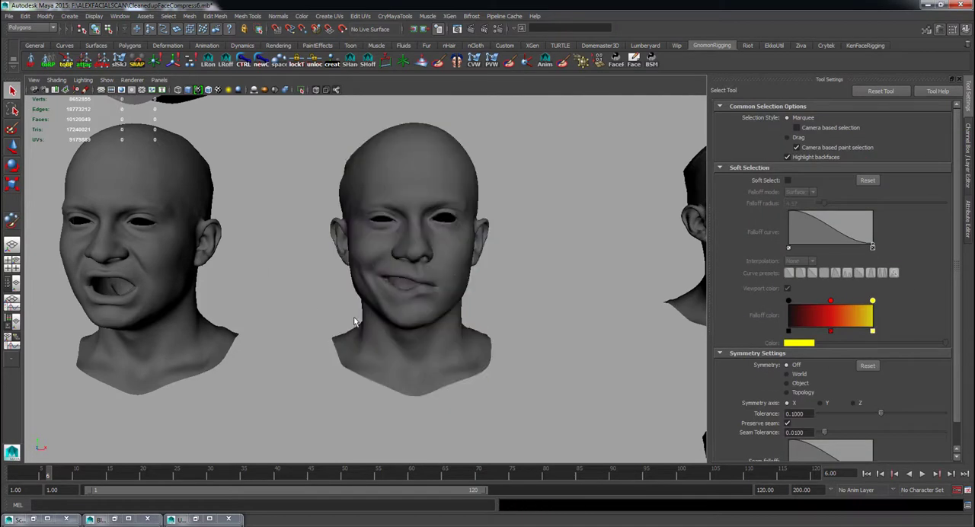
# Duplicate the half-smile base head and move the copy along X past the face-sneer head.
pyautogui.click(356, 323)
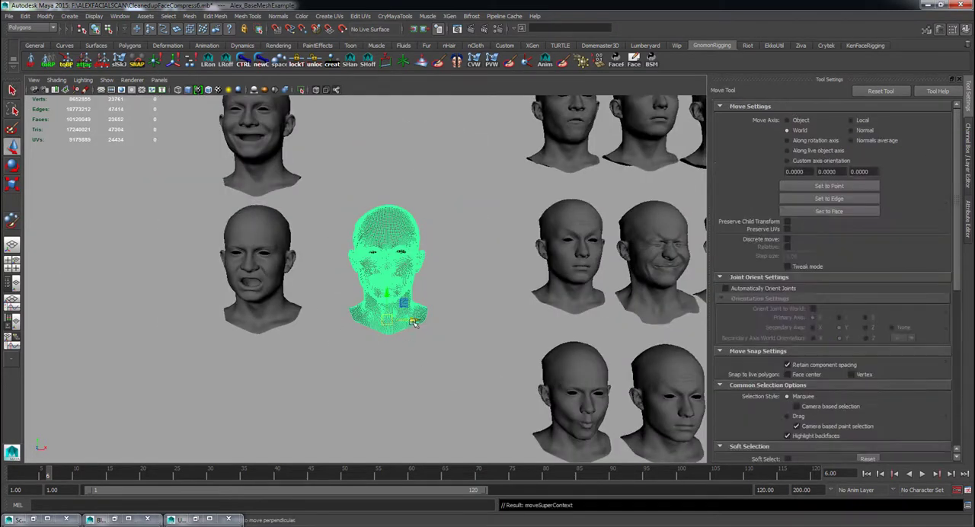
pyautogui.moveTo(412, 320); pyautogui.dragTo(115, 321)
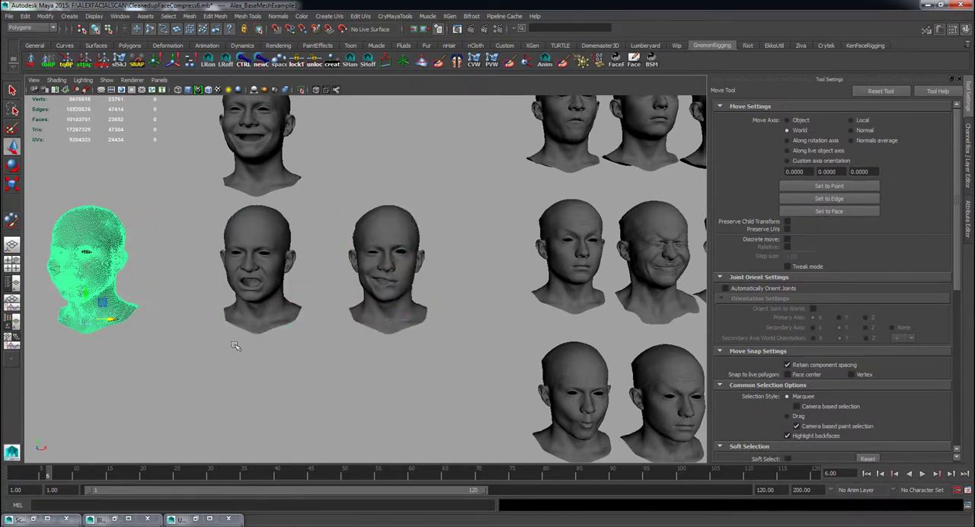
pyautogui.click(247, 368)
pyautogui.scroll(6, 381, 358)
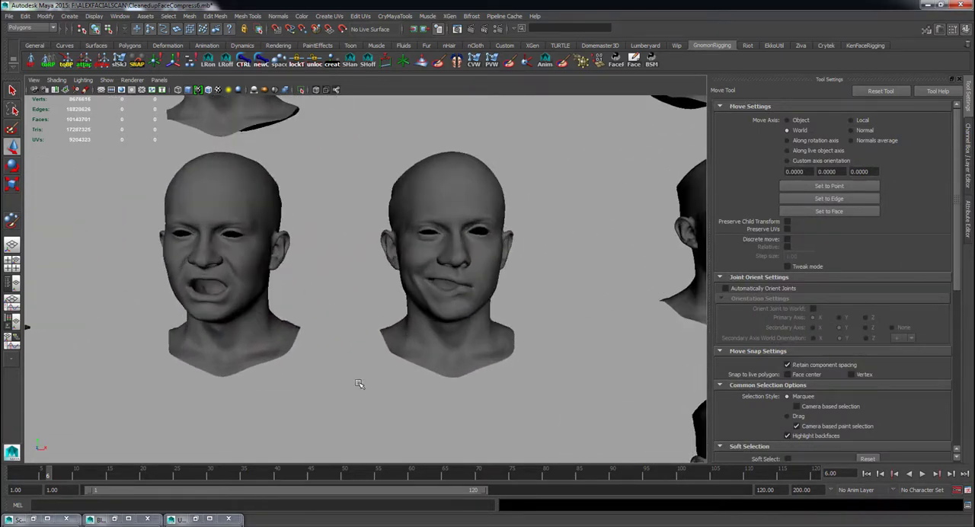
# Switch the base head's blend shape from the Alex_BaseMeshExample2 target to the Alex_BaseMeshExample1 target.
pyautogui.moveTo(543, 432); pyautogui.dragTo(513, 352)
pyautogui.keyDown('alt'); pyautogui.moveTo(513, 353); pyautogui.dragTo(451, 364, button='middle'); pyautogui.keyUp('alt')
pyautogui.hotkey('ctrl', 'a')
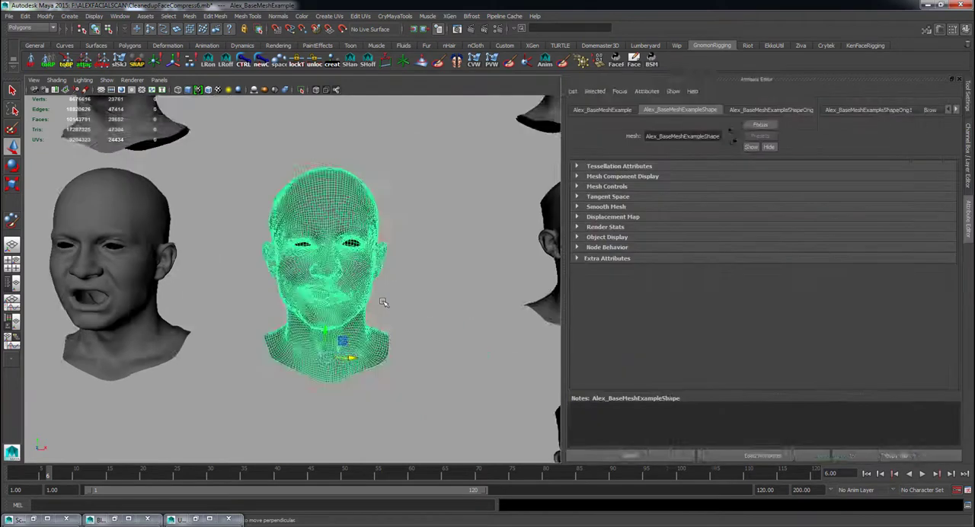
pyautogui.hotkey('ctrl', 'a')
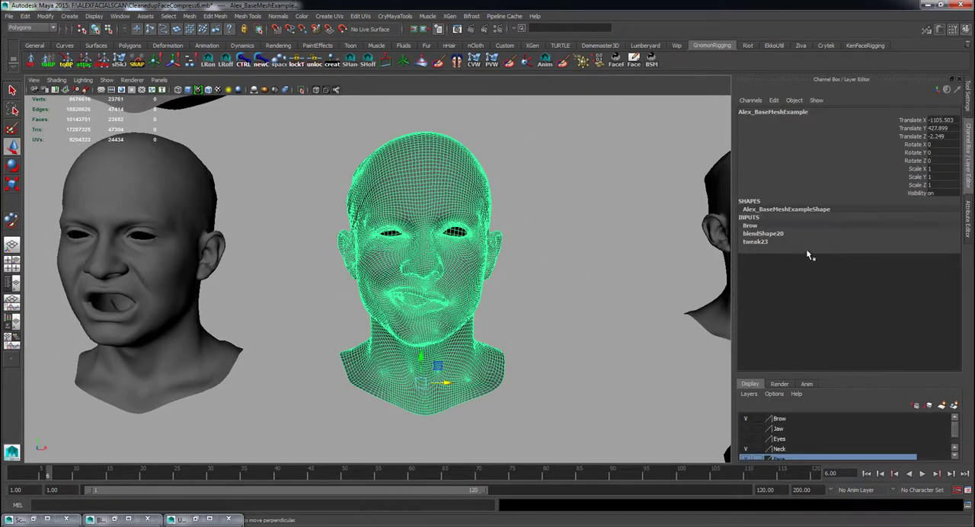
pyautogui.click(782, 235)
pyautogui.click(903, 251)
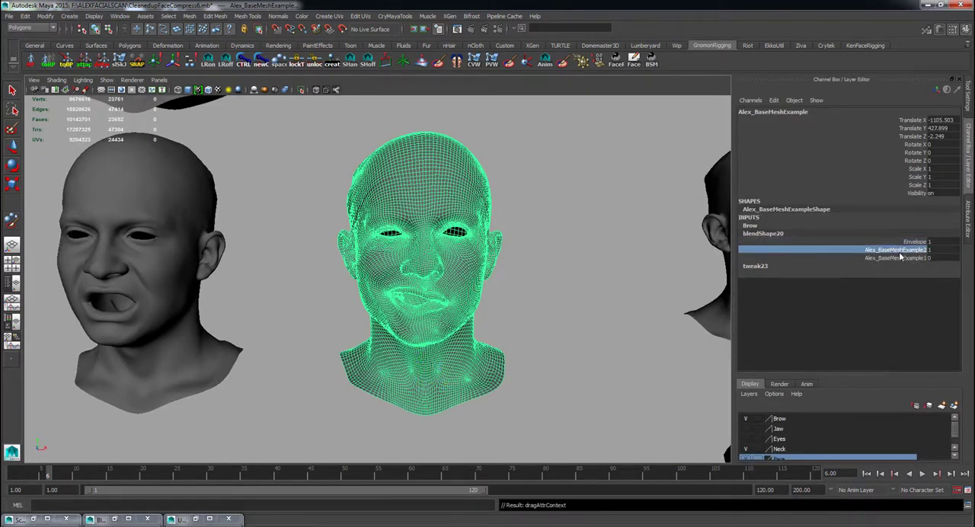
pyautogui.moveTo(575, 319); pyautogui.dragTo(543, 331, button='middle')
pyautogui.click(885, 259)
pyautogui.click(540, 340)
pyautogui.scroll(-5, 507, 344)
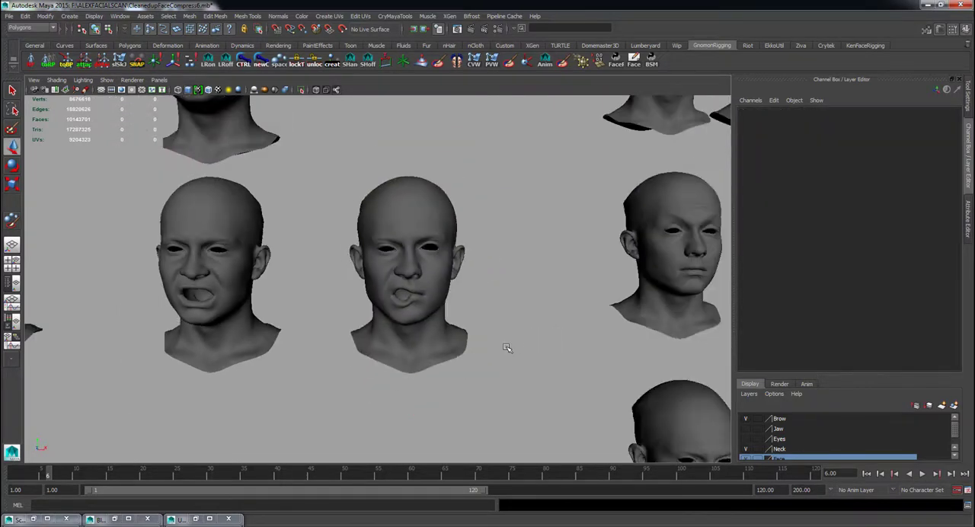
# Duplicate the half-sneer base head and place the copy along X beyond the half-smile duplicate.
pyautogui.moveTo(449, 330); pyautogui.dragTo(441, 326)
pyautogui.scroll(-5, 436, 343)
pyautogui.keyDown('alt'); pyautogui.moveTo(435, 348); pyautogui.dragTo(458, 340, button='middle'); pyautogui.keyUp('alt')
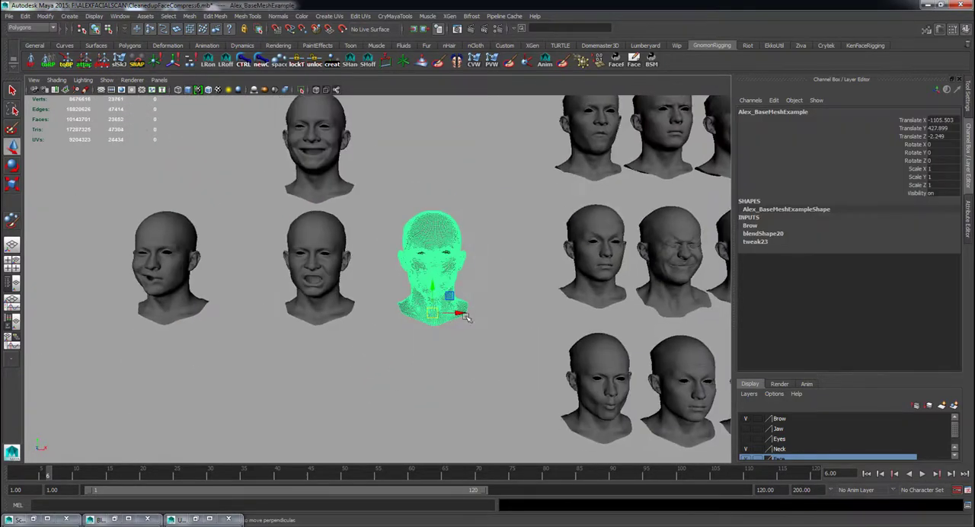
pyautogui.hotkey('ctrl', 'd')
pyautogui.moveTo(457, 313); pyautogui.dragTo(91, 313)
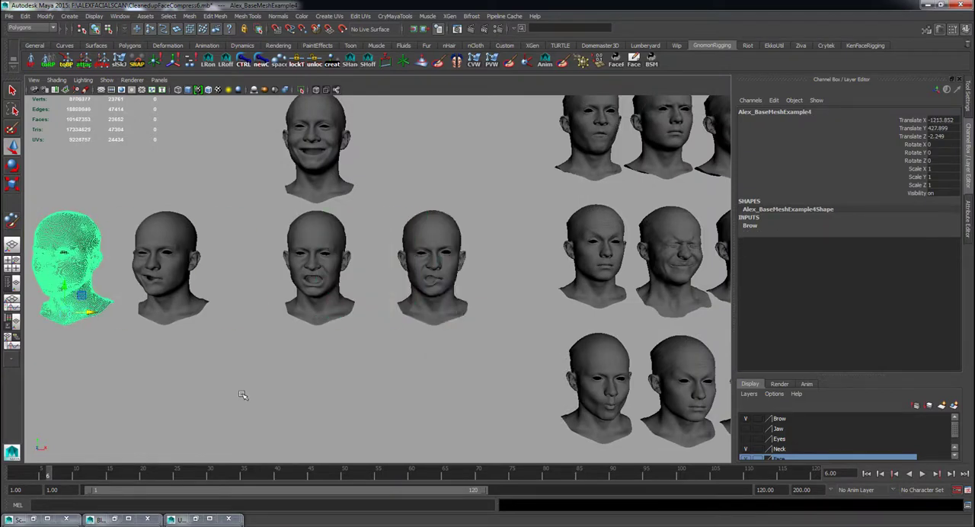
pyautogui.press('f')
pyautogui.click(560, 435)
pyautogui.scroll(-5, 565, 404)
pyautogui.keyDown('alt'); pyautogui.moveTo(570, 383); pyautogui.dragTo(322, 374, button='middle'); pyautogui.keyUp('alt')
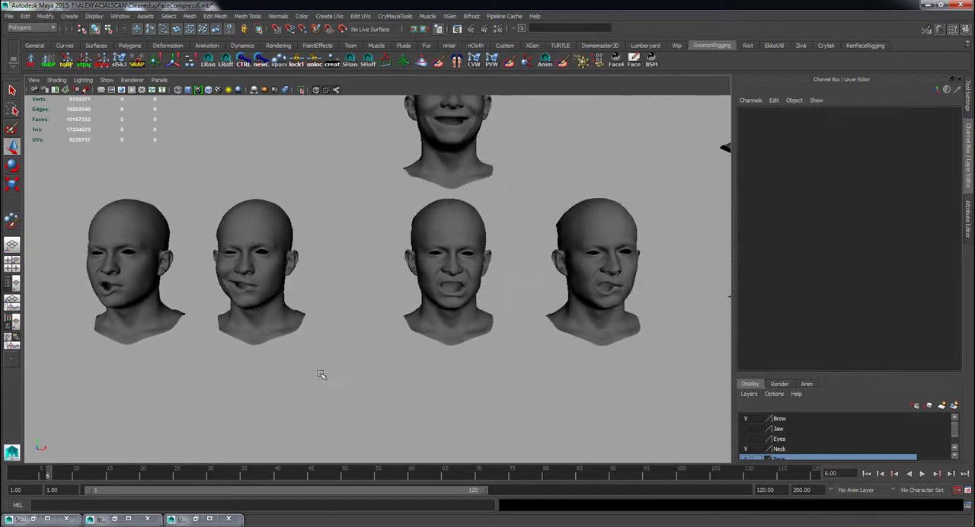
# Open the BlendshapeMasker's quick masks and load the base head with its blendShape20 node.
pyautogui.keyDown('alt'); pyautogui.moveTo(495, 351); pyautogui.dragTo(315, 356, button='middle'); pyautogui.keyUp('alt')
pyautogui.scroll(4, 526, 384)
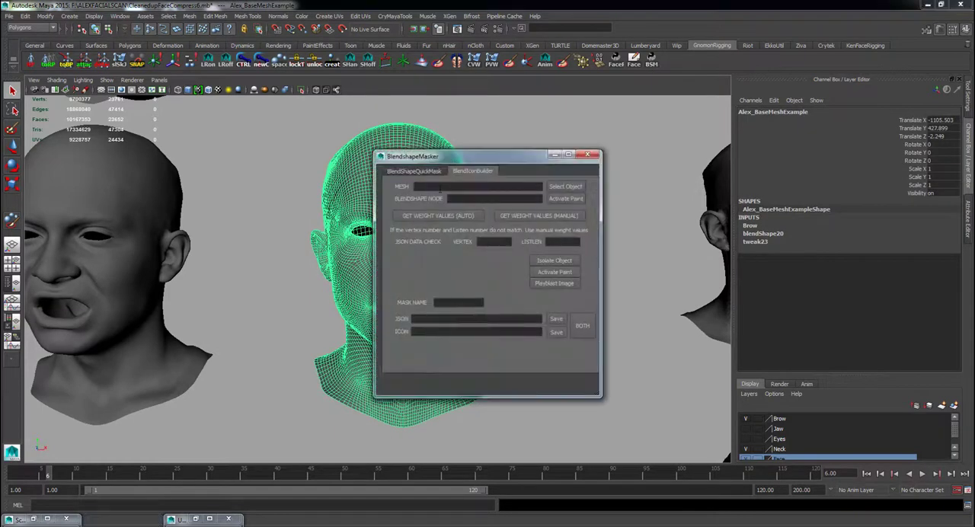
pyautogui.click(576, 333)
pyautogui.click(223, 71)
pyautogui.click(853, 443)
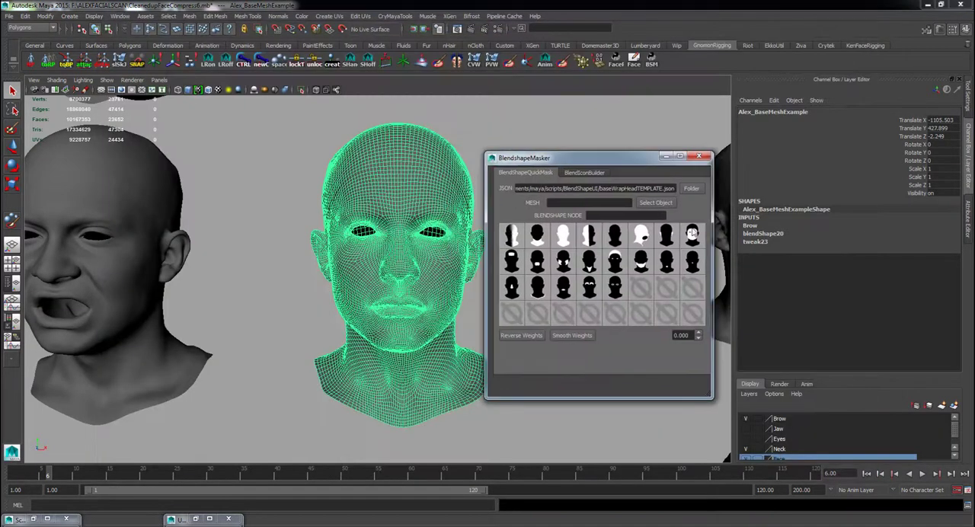
pyautogui.click(656, 202)
pyautogui.click(306, 305)
pyautogui.click(365, 305)
# Activate the Alex_BaseMeshExample2 target on the base head as a half-face smile.
pyautogui.click(763, 233)
pyautogui.click(904, 250)
pyautogui.moveTo(342, 331); pyautogui.dragTo(419, 332, button='middle')
pyautogui.click(233, 338)
pyautogui.click(358, 328)
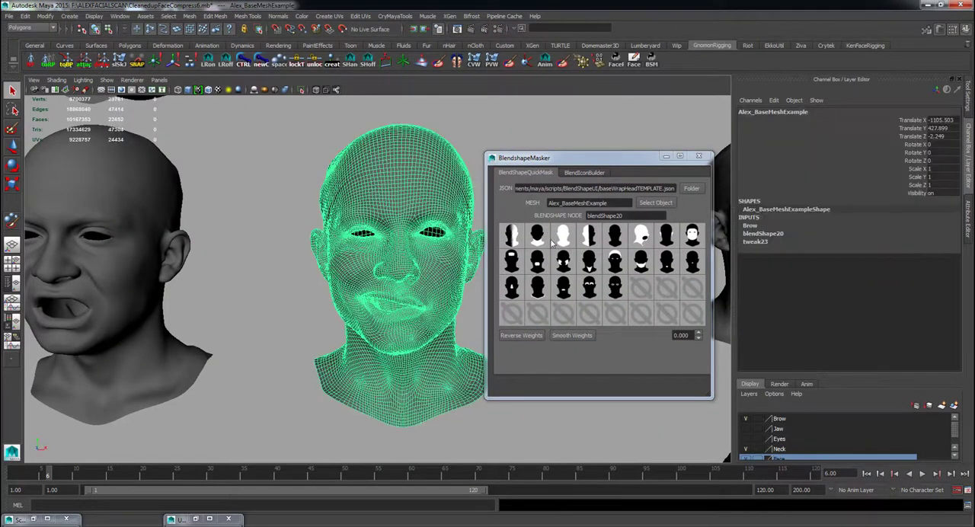
# Try several quick masks on blendShape20, finishing with the half-head mask and reversing its weights.
pyautogui.click(564, 242)
pyautogui.click(553, 251)
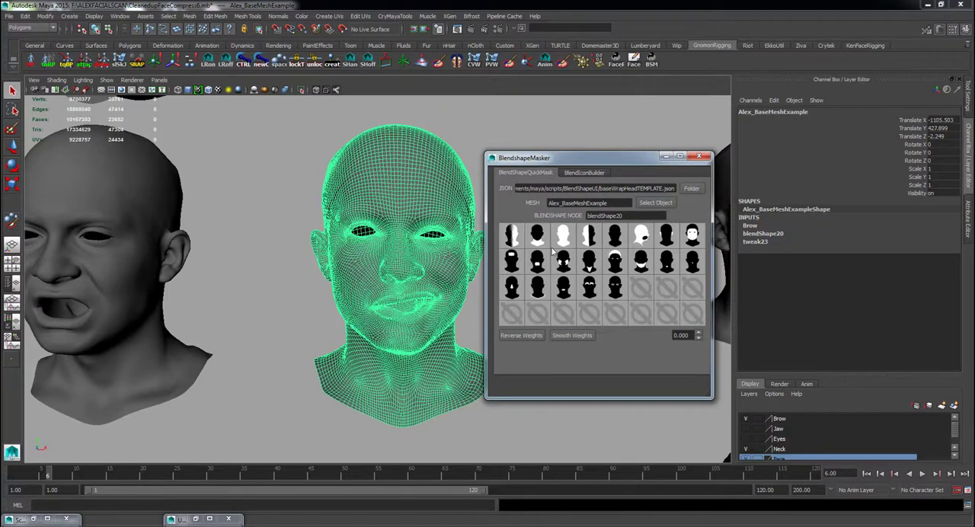
pyautogui.click(539, 239)
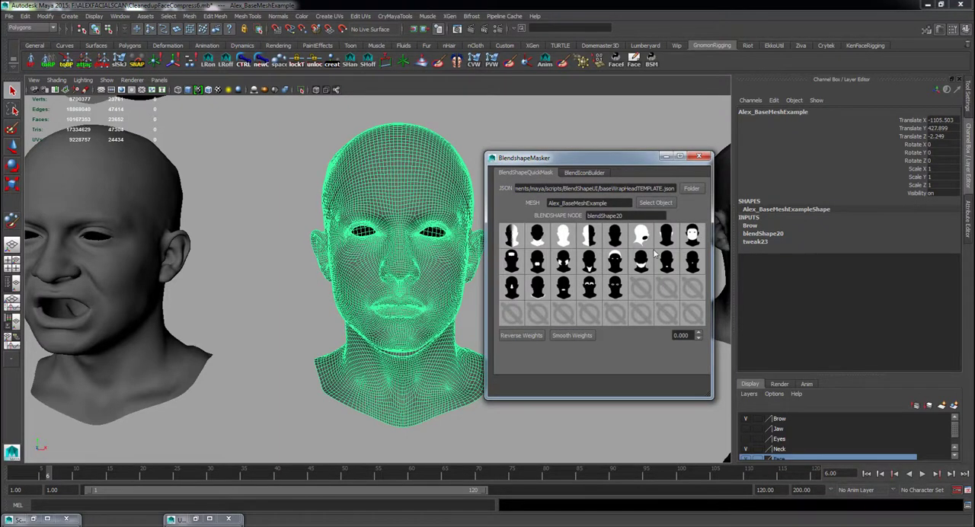
pyautogui.click(563, 239)
pyautogui.click(513, 238)
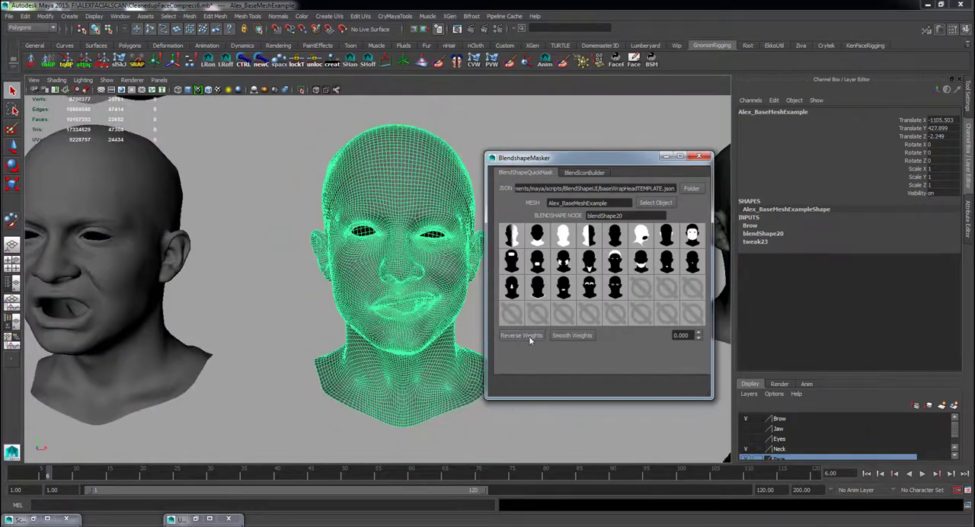
pyautogui.click(529, 336)
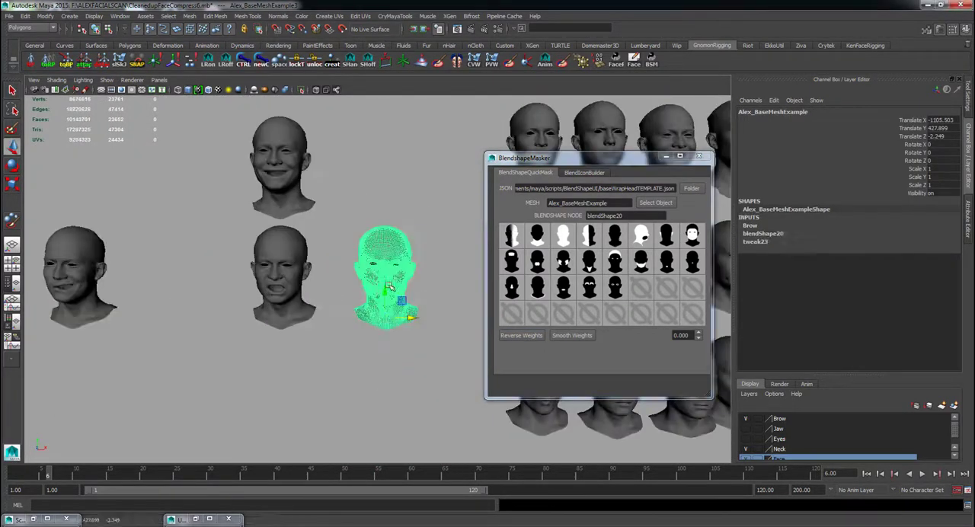
# Finish laying out the half-smile and half-sneer duplicates in two rows beside their source heads and minimize the BlendshapeMasker.
pyautogui.click(901, 251)
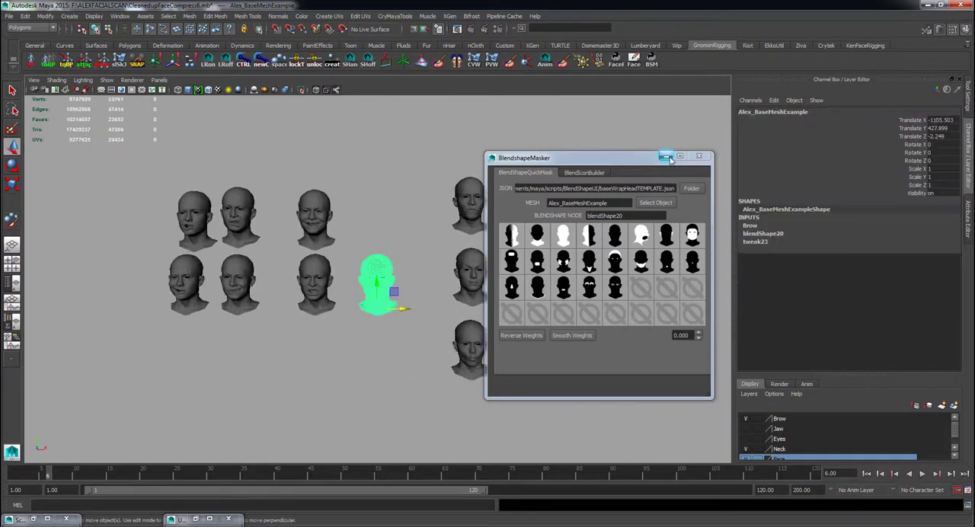
pyautogui.click(666, 156)
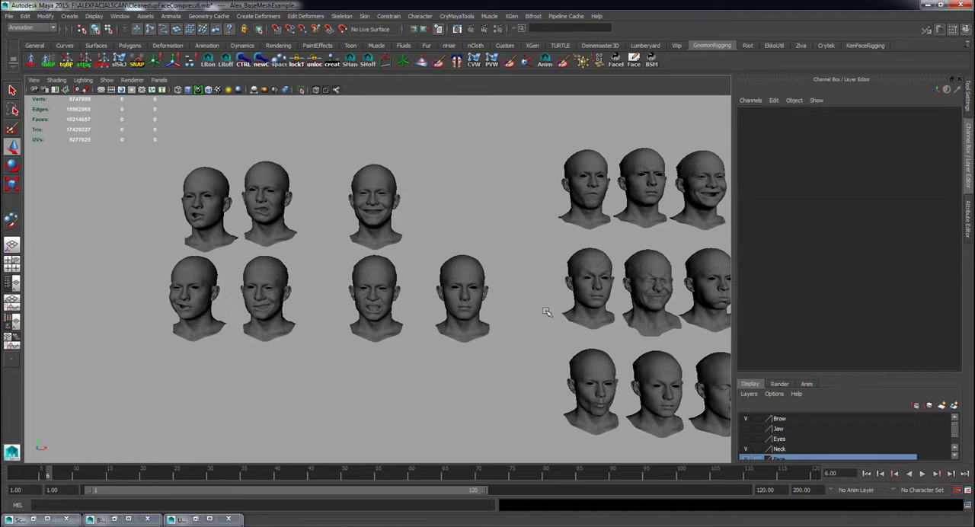
pyautogui.keyDown('alt'); pyautogui.moveTo(223, 330); pyautogui.dragTo(264, 348); pyautogui.keyUp('alt')
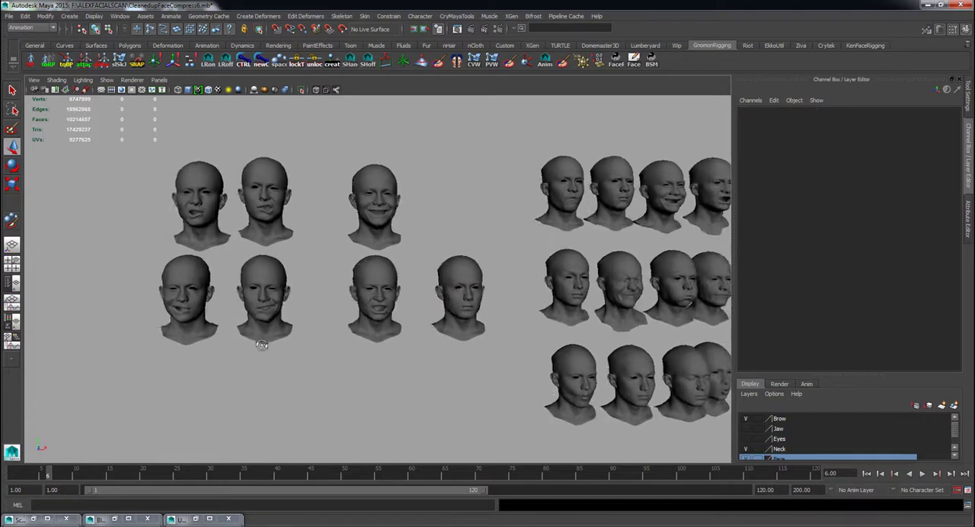
pyautogui.keyDown('alt'); pyautogui.moveTo(264, 348); pyautogui.dragTo(483, 340, button='right'); pyautogui.keyUp('alt')
# Activate the two half-smile targets on the base head's blend shape and move the head up beside the open-smile head.
pyautogui.click(414, 312)
pyautogui.click(763, 234)
pyautogui.click(896, 250)
pyautogui.click(896, 258)
pyautogui.press('w')
pyautogui.moveTo(411, 314); pyautogui.dragTo(412, 188)
pyautogui.moveTo(448, 227); pyautogui.dragTo(407, 227)
pyautogui.click(412, 314)
pyautogui.keyDown('alt'); pyautogui.moveTo(412, 315); pyautogui.dragTo(481, 308, button='middle'); pyautogui.keyUp('alt')
# Add the two half-sneer duplicates in the upper row as targets to the base head's existing blend shape.
pyautogui.click(221, 221)
pyautogui.keyDown('shift'); pyautogui.click(139, 221); pyautogui.keyUp('shift')
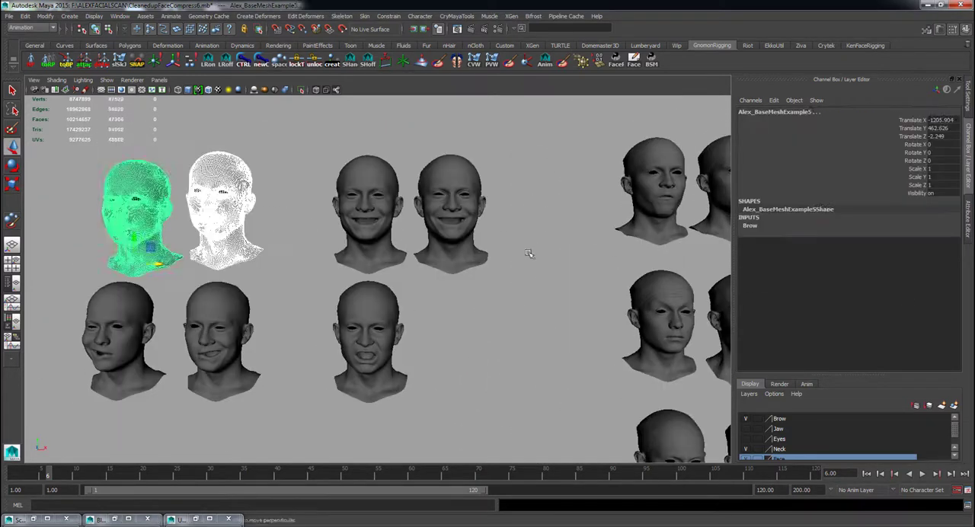
pyautogui.keyDown('shift'); pyautogui.click(451, 217); pyautogui.keyUp('shift')
pyautogui.click(261, 17)
pyautogui.moveTo(306, 17)
pyautogui.moveTo(313, 51)
pyautogui.click(469, 59)
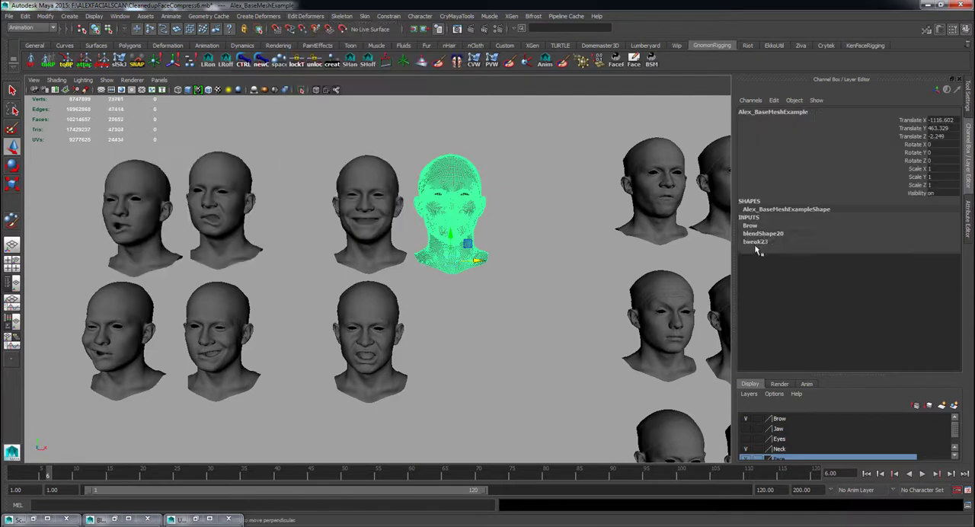
# Set the base head's Alex_BaseMeshExample3 and Alex_BaseMeshExample6 targets to 0 and Alex_BaseMeshExample5 to 1.
pyautogui.click(763, 233)
pyautogui.click(896, 250)
pyautogui.doubleClick(937, 258)
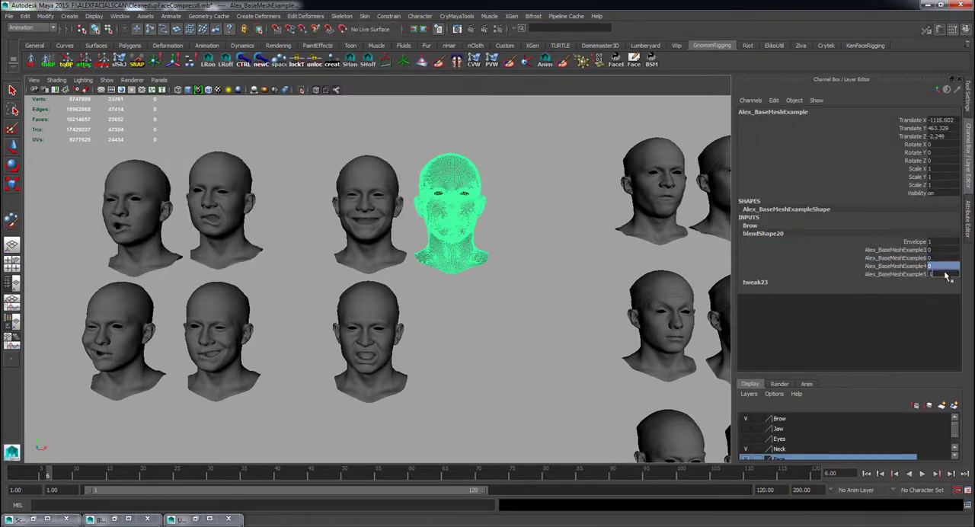
pyautogui.press('Return')
# Move the base head down beside the face-sneer head in the lower row.
pyautogui.press('w')
pyautogui.moveTo(450, 236); pyautogui.dragTo(451, 366)
pyautogui.click(505, 420)
# Examine the other facial scan heads in the scene and the split shapes arranged beneath each one.
pyautogui.keyDown('alt'); pyautogui.moveTo(505, 420); pyautogui.dragTo(499, 366, button='middle'); pyautogui.keyUp('alt')
pyautogui.scroll(-5, 500, 366)
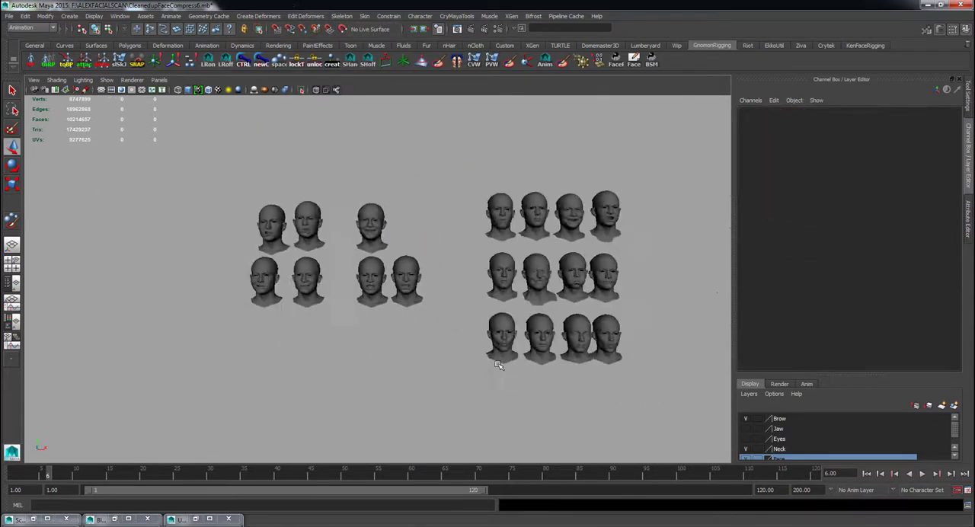
pyautogui.scroll(-10, 498, 366)
pyautogui.keyDown('alt'); pyautogui.moveTo(470, 416); pyautogui.dragTo(474, 354, button='middle'); pyautogui.keyUp('alt')
pyautogui.scroll(4, 372, 383)
pyautogui.keyDown('alt'); pyautogui.moveTo(175, 398); pyautogui.dragTo(372, 345, button='middle'); pyautogui.keyUp('alt')
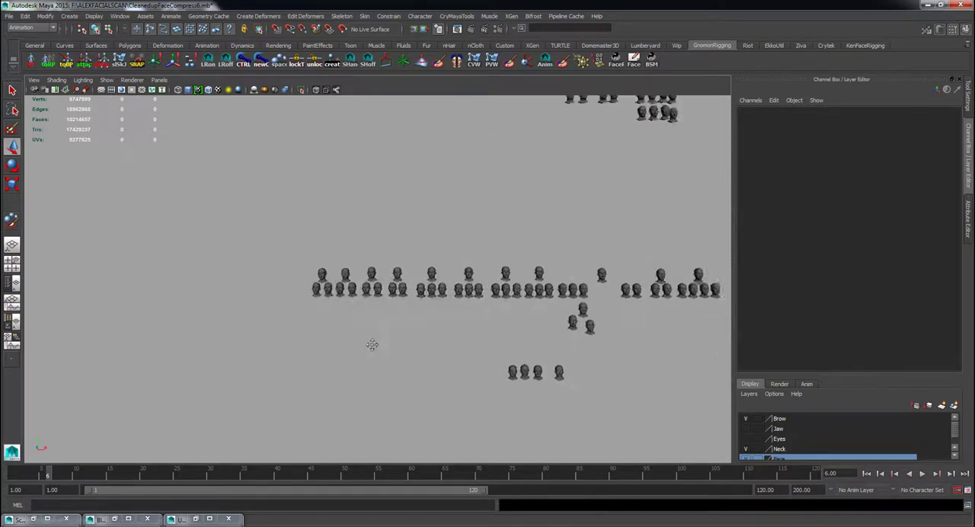
pyautogui.scroll(10, 371, 345)
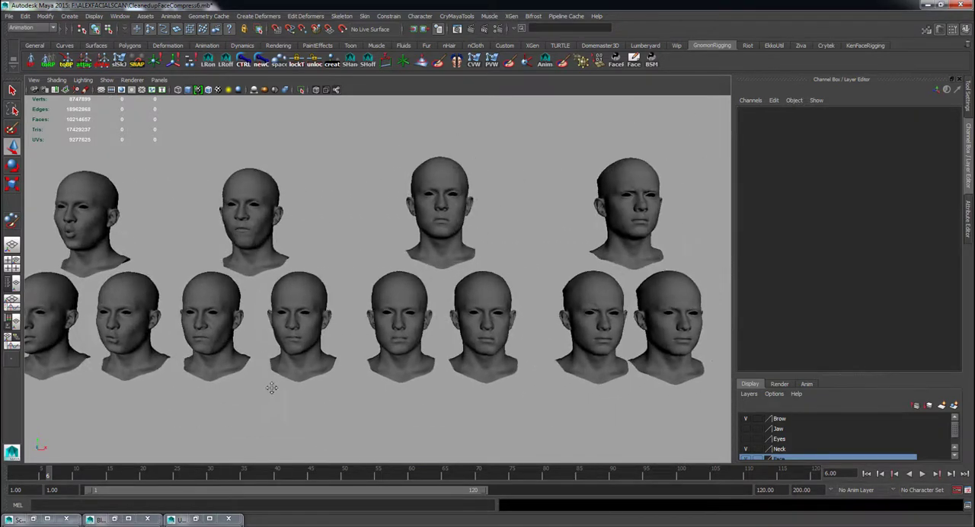
pyautogui.keyDown('alt'); pyautogui.moveTo(271, 388); pyautogui.dragTo(473, 387); pyautogui.keyUp('alt')
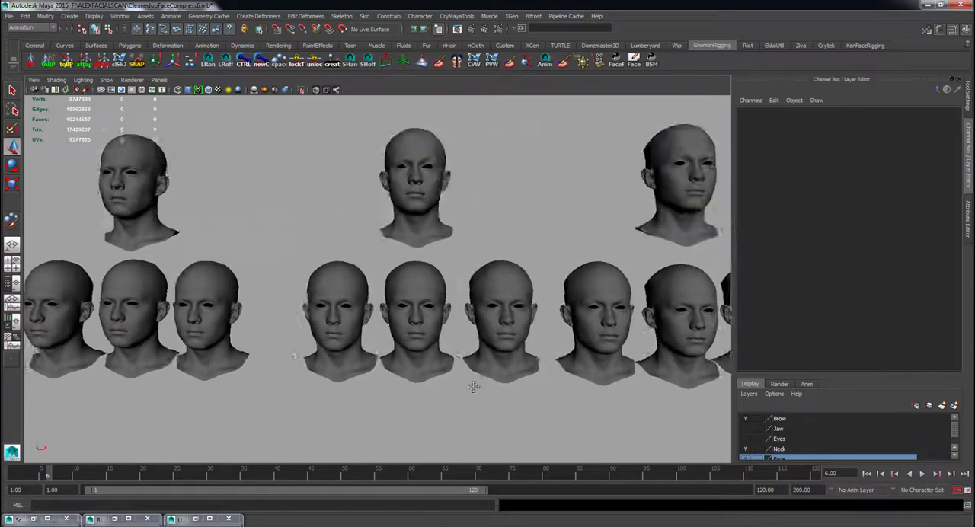